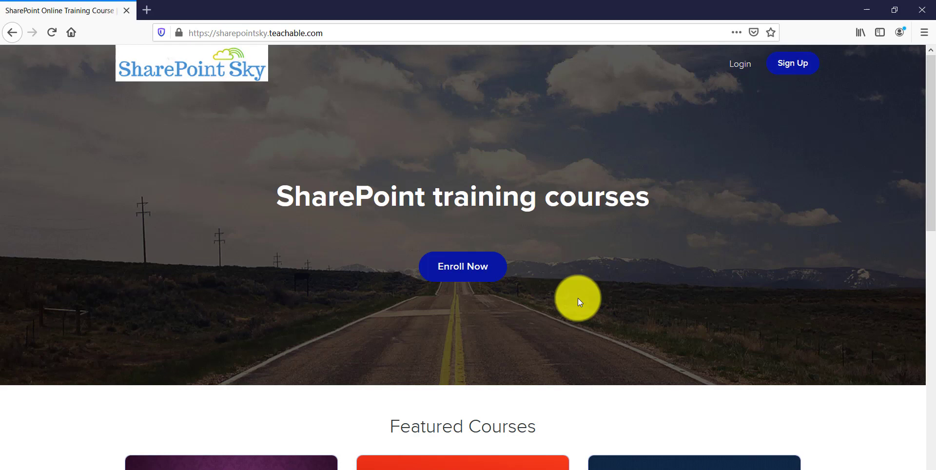
Step: Look through the featured courses on the SharePoint training site
{"action": "scroll", "coordinate": [579, 299], "scroll_direction": "down", "scroll_amount": 4}
{"action": "scroll", "coordinate": [578, 298], "scroll_direction": "down", "scroll_amount": 3}
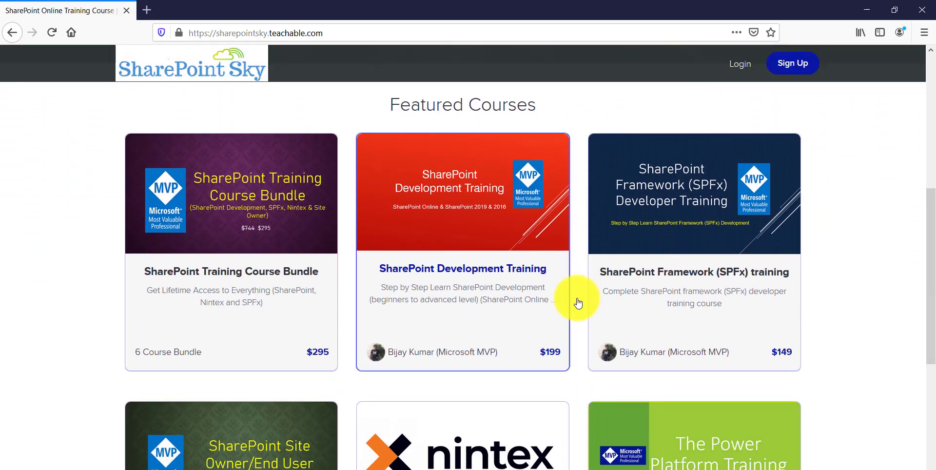
{"action": "scroll", "coordinate": [575, 307], "scroll_direction": "down", "scroll_amount": 5}
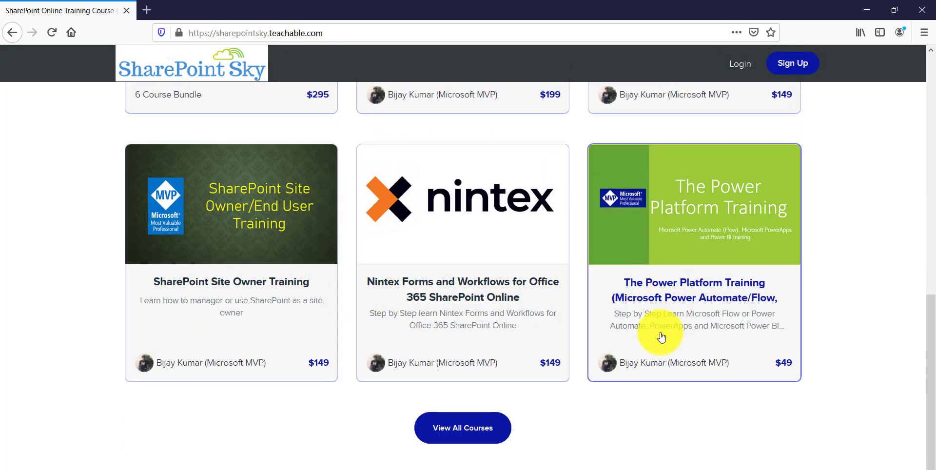
{"action": "scroll", "coordinate": [456, 356], "scroll_direction": "up", "scroll_amount": 4}
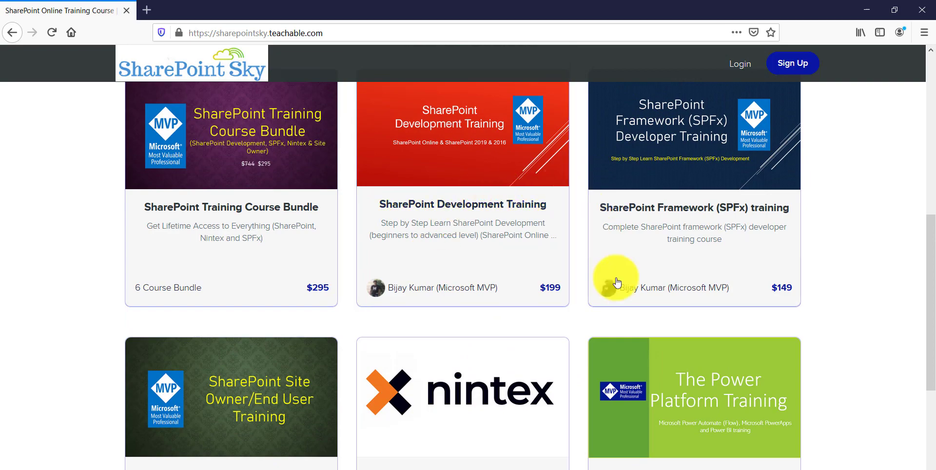
{"action": "scroll", "coordinate": [618, 303], "scroll_direction": "up", "scroll_amount": 8}
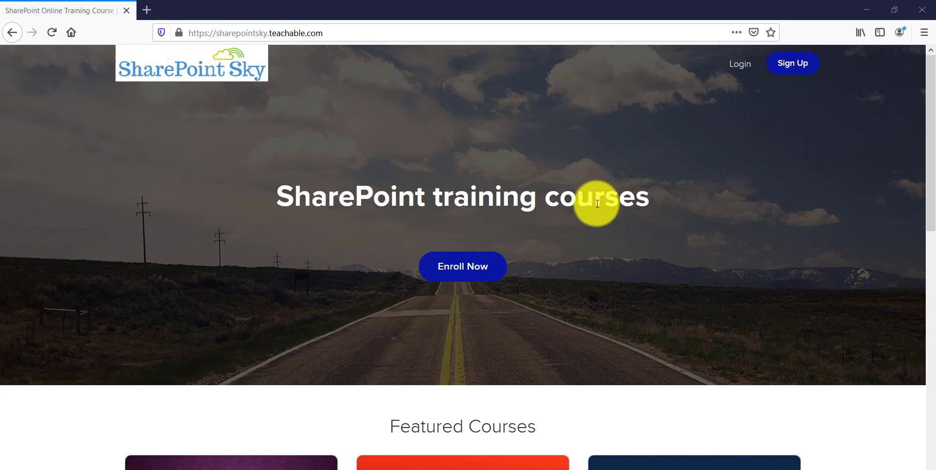
Step: Open admin.microsoft.com in a new browser tab
{"action": "left_click", "coordinate": [147, 11]}
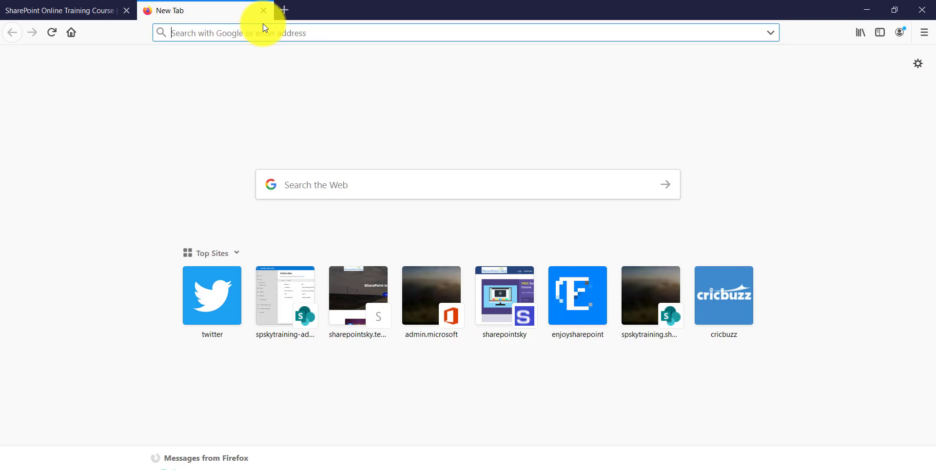
{"action": "type", "text": "admin.microsoft.com/"}
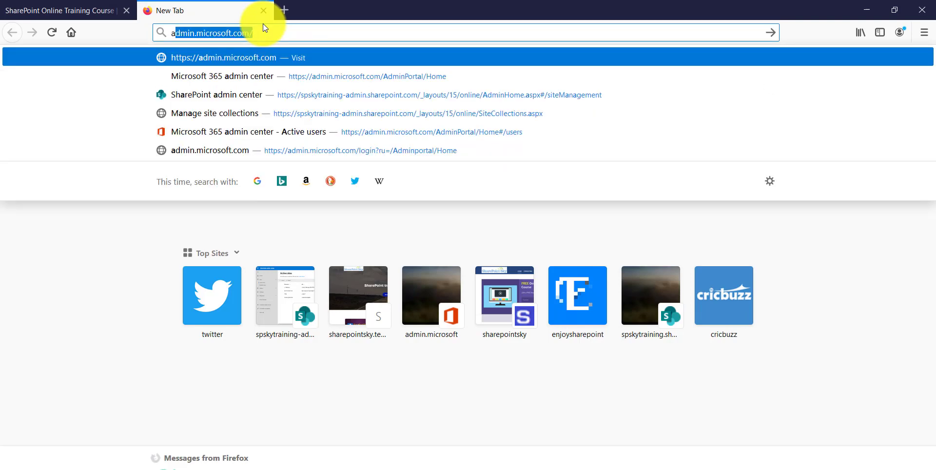
{"action": "key", "text": "Return"}
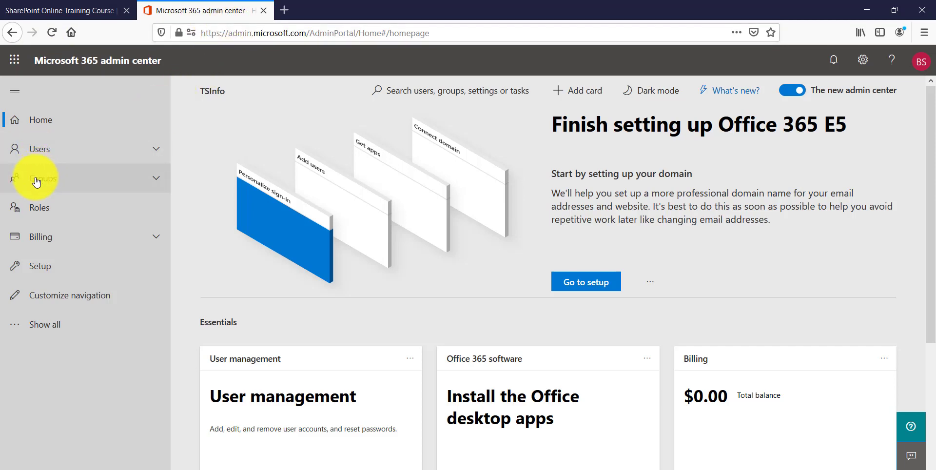
Step: Open the list of groups and start adding a group of type Office 365
{"action": "left_click", "coordinate": [76, 187]}
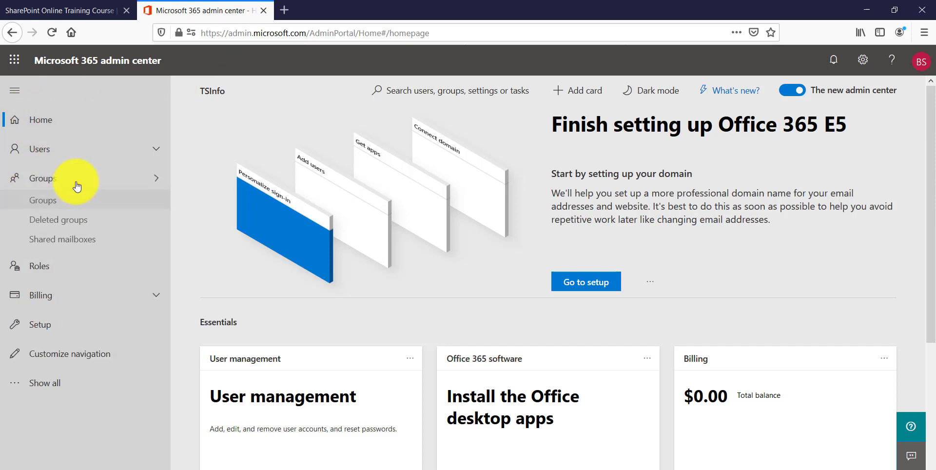
{"action": "left_click", "coordinate": [45, 204]}
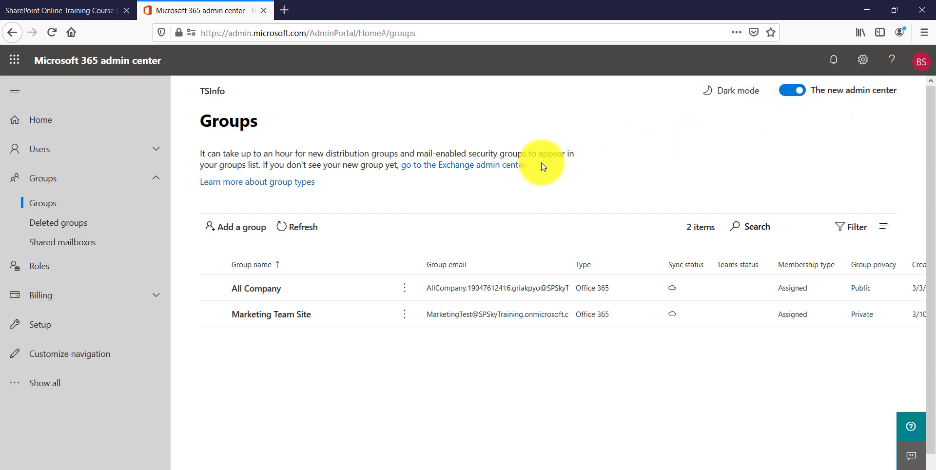
{"action": "left_click", "coordinate": [245, 236]}
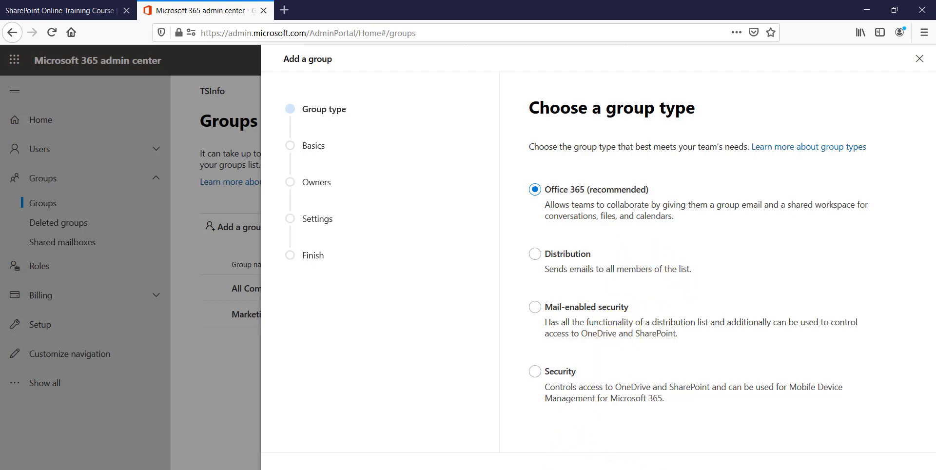
{"action": "left_click", "coordinate": [581, 449]}
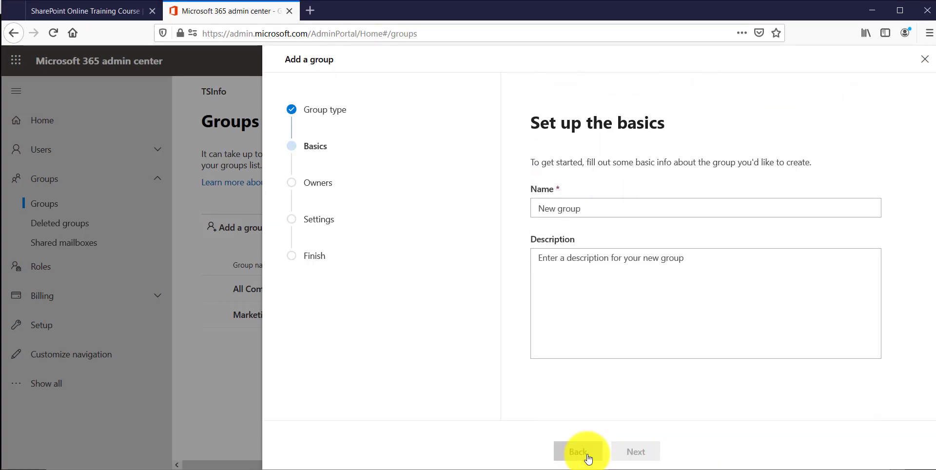
Step: Name the new group "Finance Group" with the description "This groups is for finance people." and continue to the owners
{"action": "left_click", "coordinate": [598, 208]}
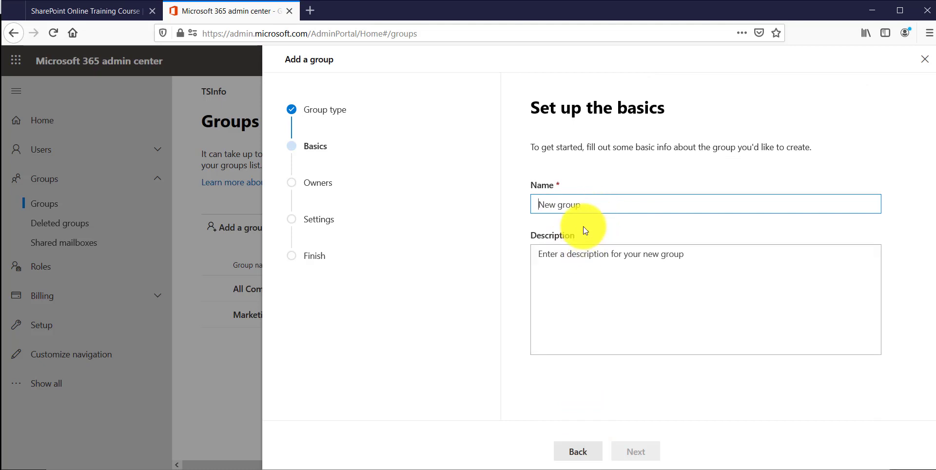
{"action": "type", "text": "Finance Group"}
{"action": "left_click", "coordinate": [568, 260]}
{"action": "type", "text": "This group"}
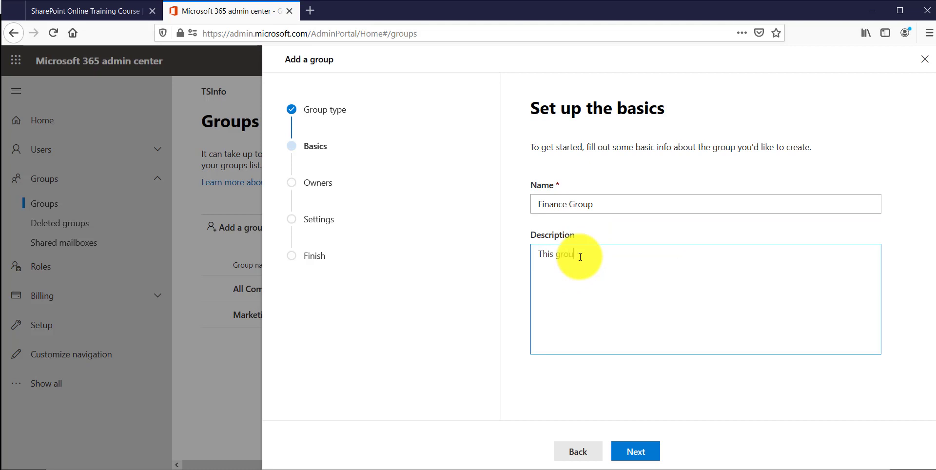
{"action": "type", "text": " is for finance people."}
{"action": "left_click", "coordinate": [580, 257]}
{"action": "type", "text": "s"}
{"action": "left_click", "coordinate": [642, 455]}
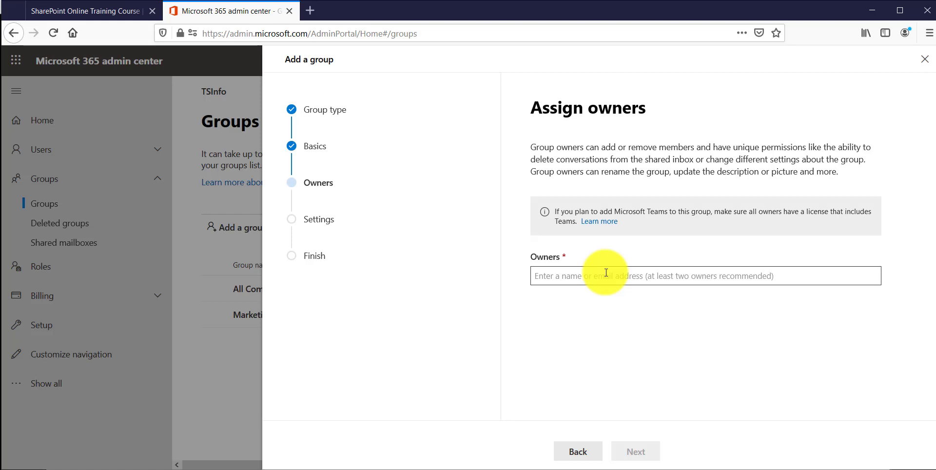
Step: Assign two users of the organization as owners of the group and continue to its settings
{"action": "left_click", "coordinate": [604, 274]}
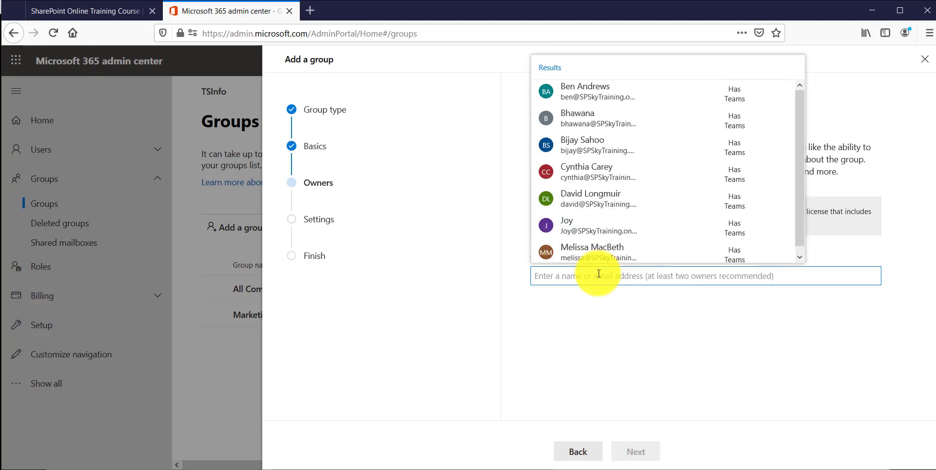
{"action": "left_click", "coordinate": [588, 146]}
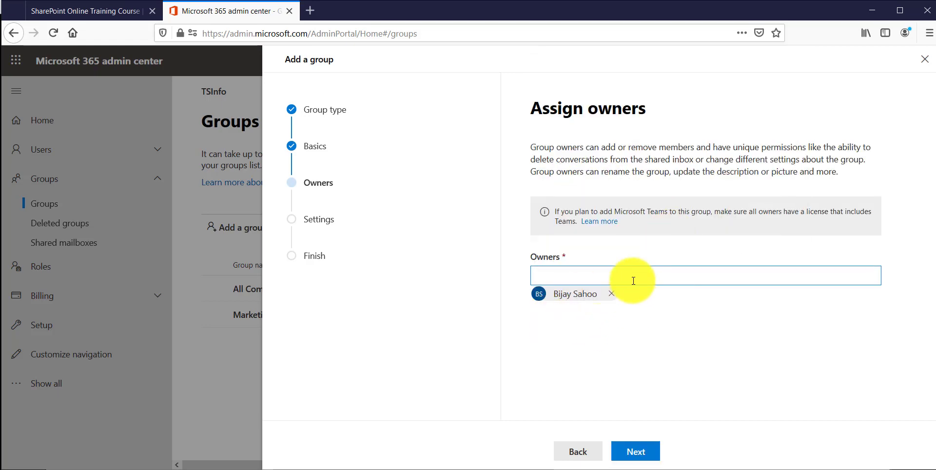
{"action": "type", "text": "bh"}
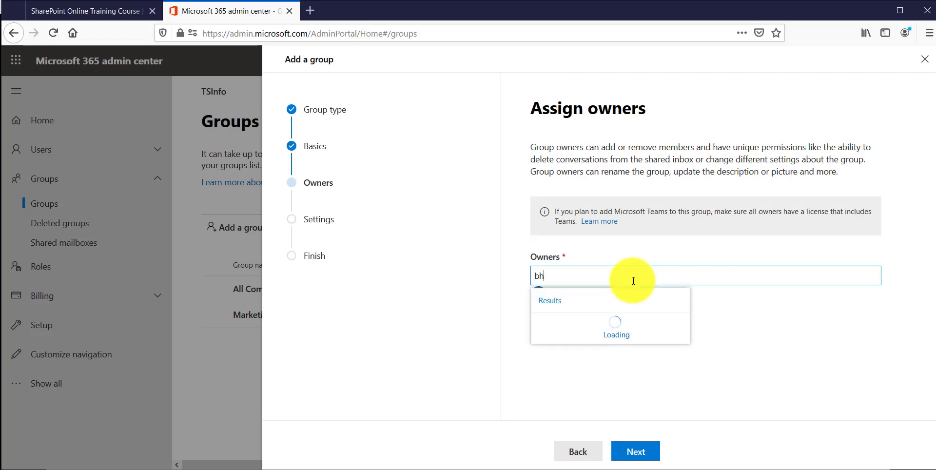
{"action": "left_click", "coordinate": [606, 319]}
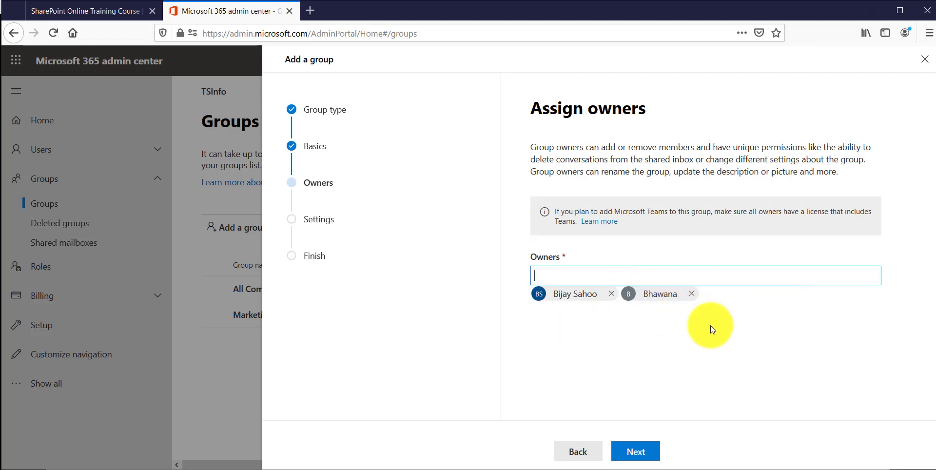
{"action": "left_click", "coordinate": [632, 454]}
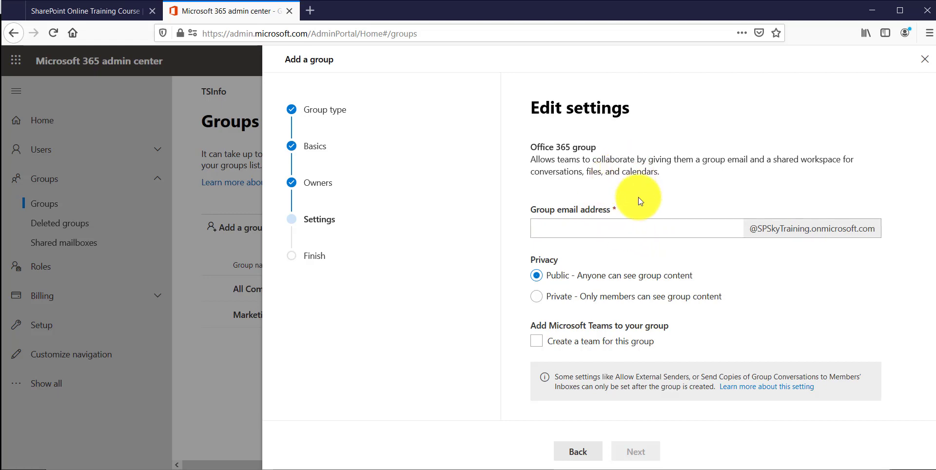
Step: Use Finance as the group's email prefix, set privacy to Private, enable creating a team for the group, and continue to the review
{"action": "left_click", "coordinate": [634, 225]}
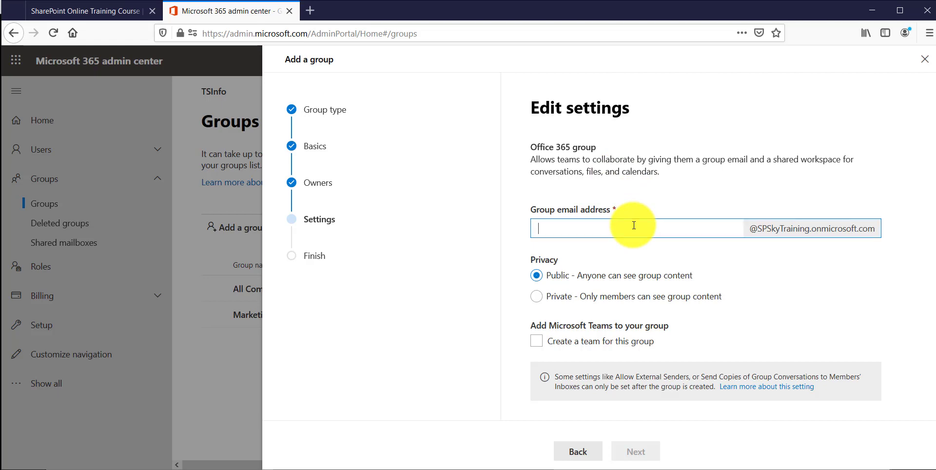
{"action": "type", "text": "Finance"}
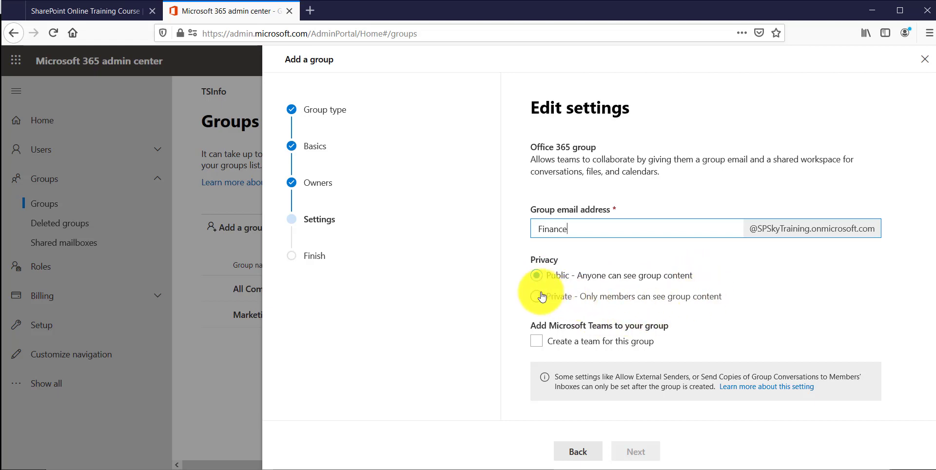
{"action": "left_click", "coordinate": [632, 297]}
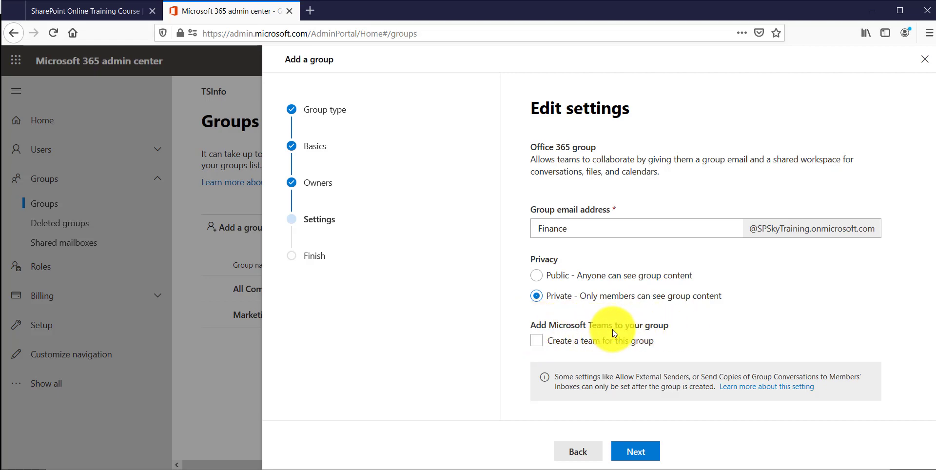
{"action": "left_click", "coordinate": [612, 345]}
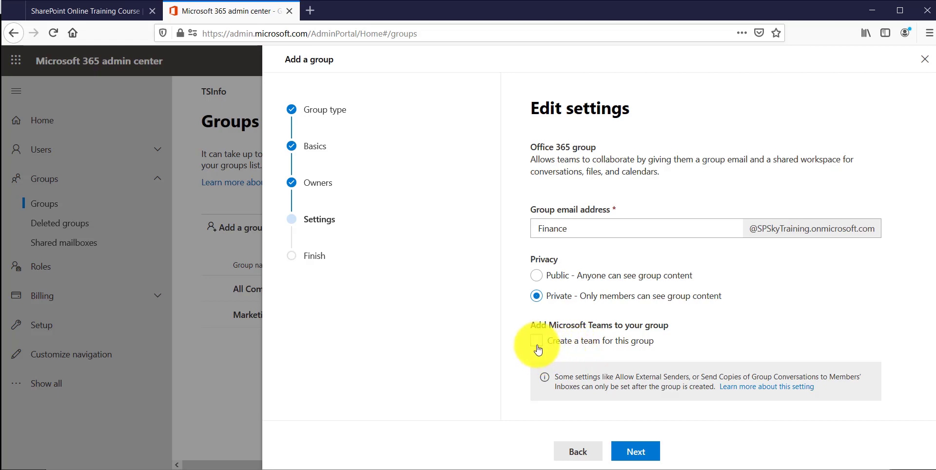
{"action": "left_click", "coordinate": [606, 349]}
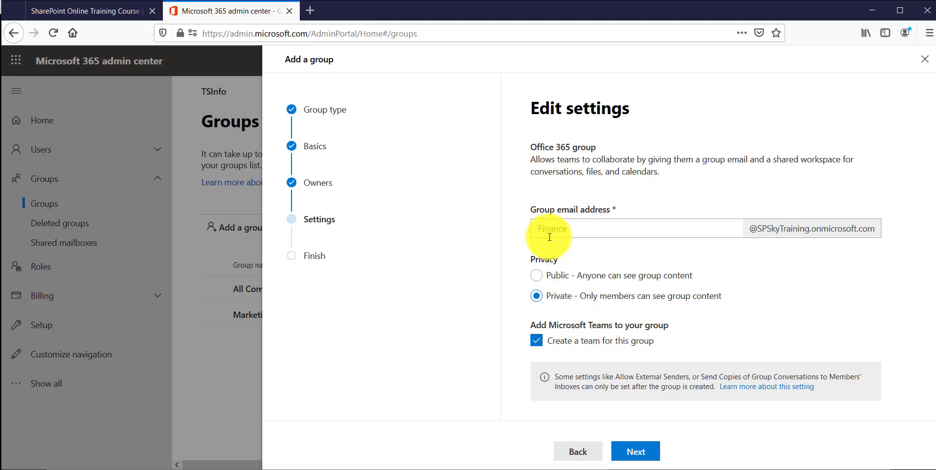
{"action": "left_click", "coordinate": [577, 237]}
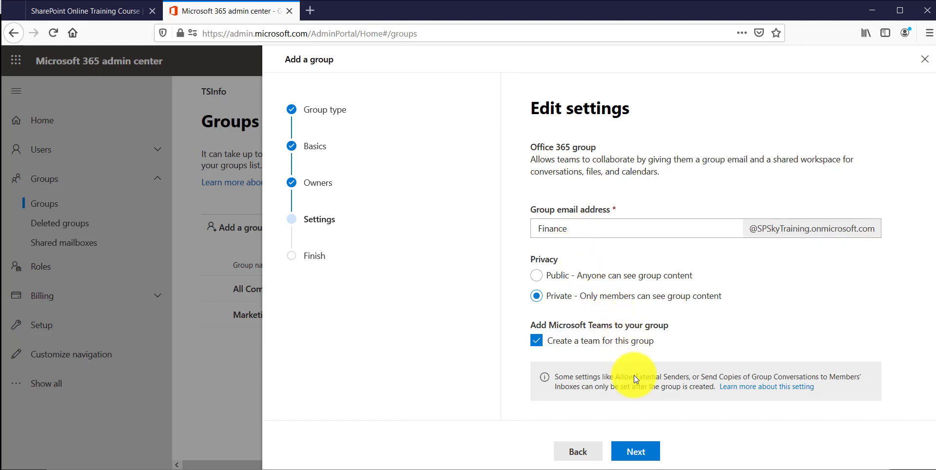
{"action": "left_click", "coordinate": [638, 454]}
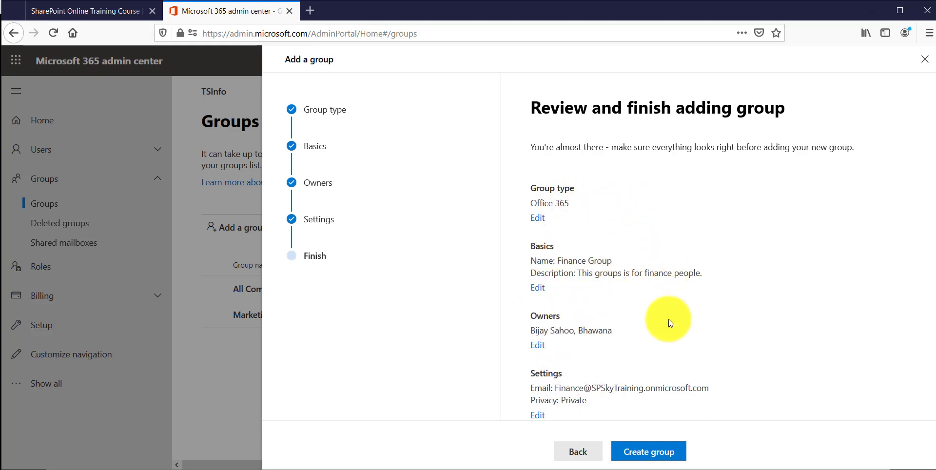
Step: Create the reviewed group, close the wizard and reload the list of groups
{"action": "left_click", "coordinate": [658, 453]}
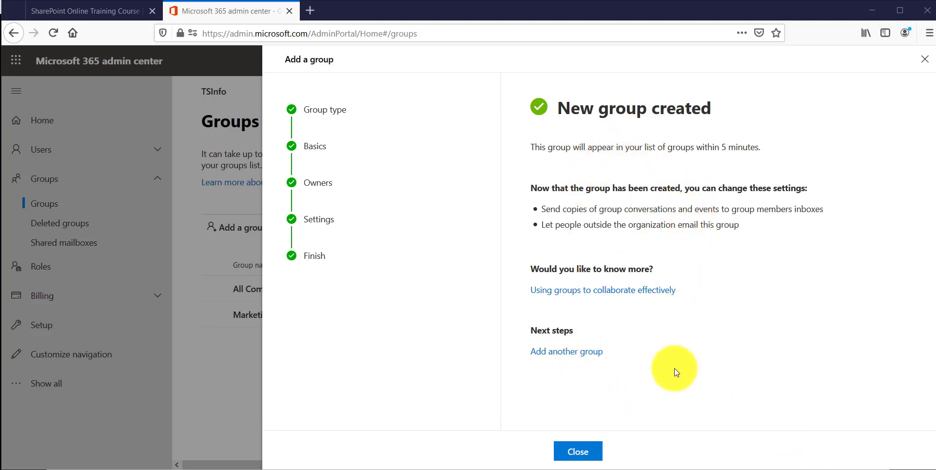
{"action": "left_click", "coordinate": [593, 455]}
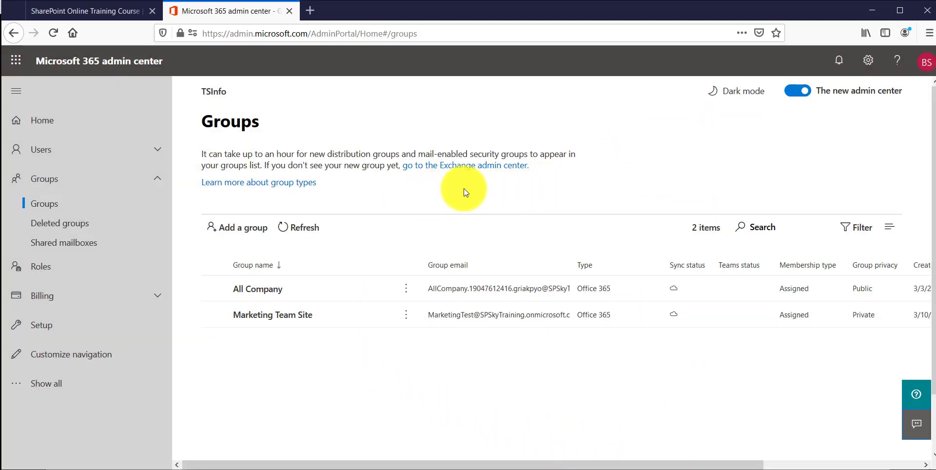
{"action": "left_click", "coordinate": [67, 224]}
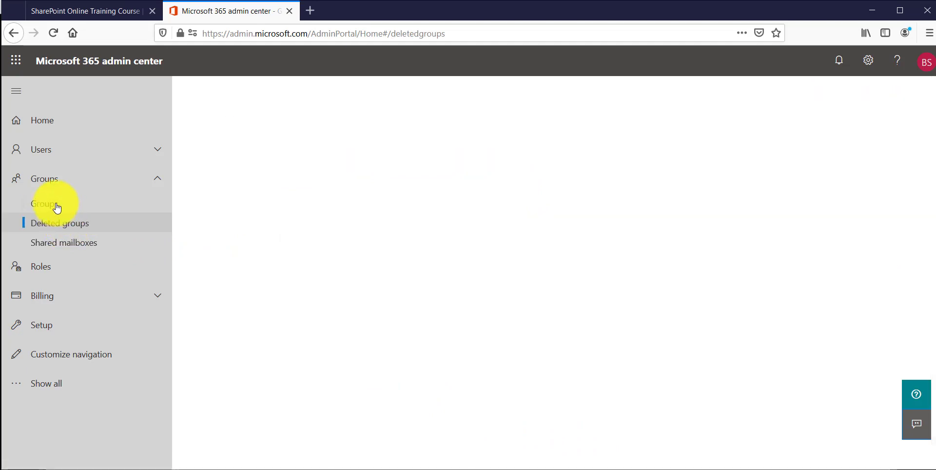
{"action": "left_click", "coordinate": [55, 205]}
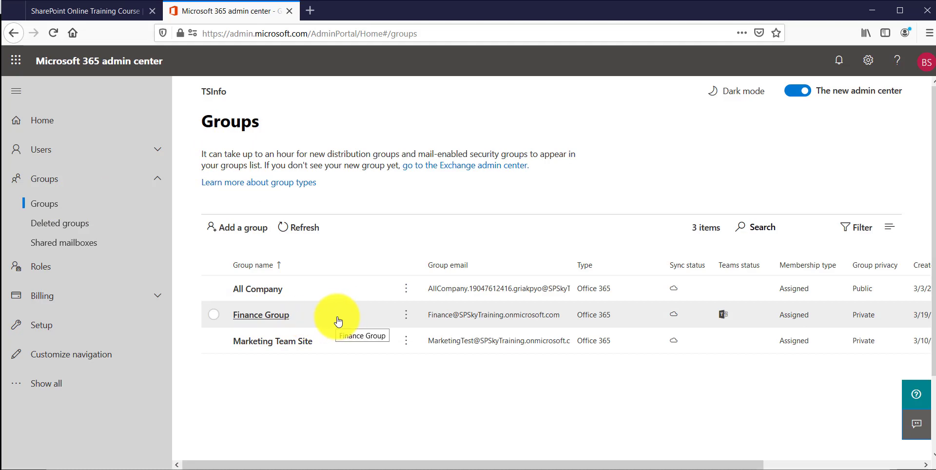
Step: Check Finance Group's Teams status, privacy and creation date in the list, and open its general details
{"action": "mouse_move", "coordinate": [393, 464]}
{"action": "left_mouse_down"}
{"action": "mouse_move", "coordinate": [538, 464]}
{"action": "mouse_move", "coordinate": [380, 464]}
{"action": "left_mouse_up"}
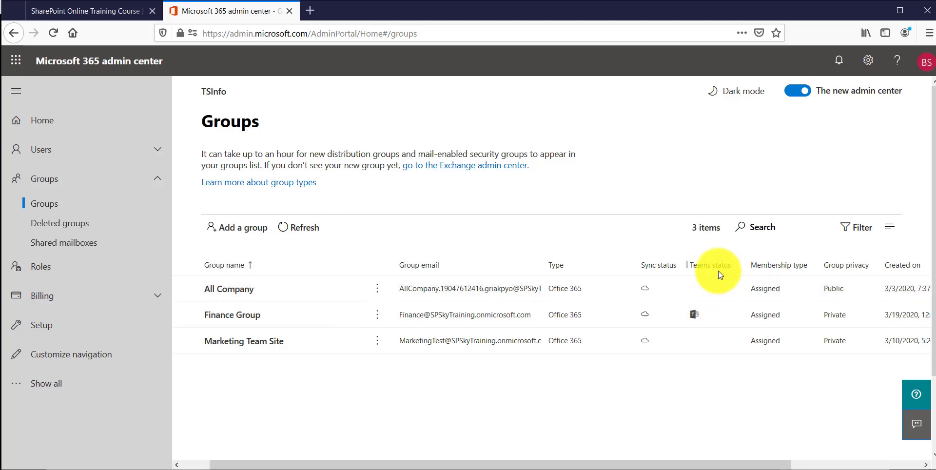
{"action": "mouse_move", "coordinate": [696, 315]}
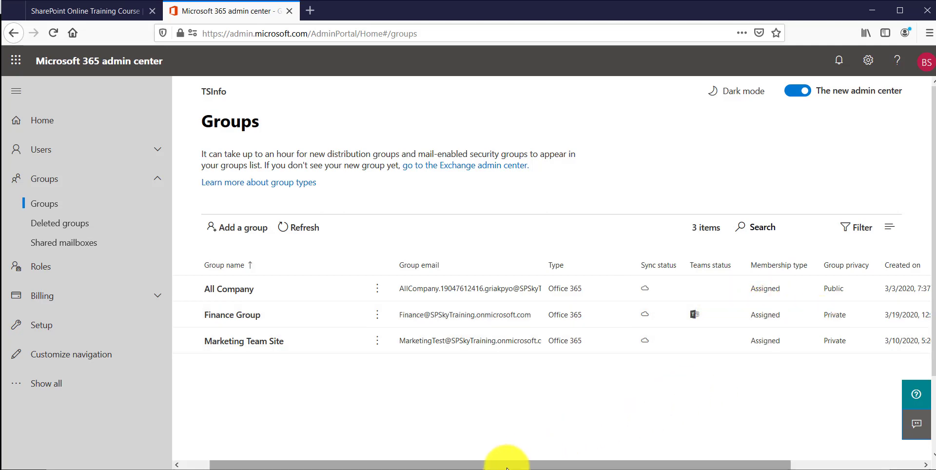
{"action": "left_click_drag", "start_coordinate": [578, 464], "coordinate": [709, 464]}
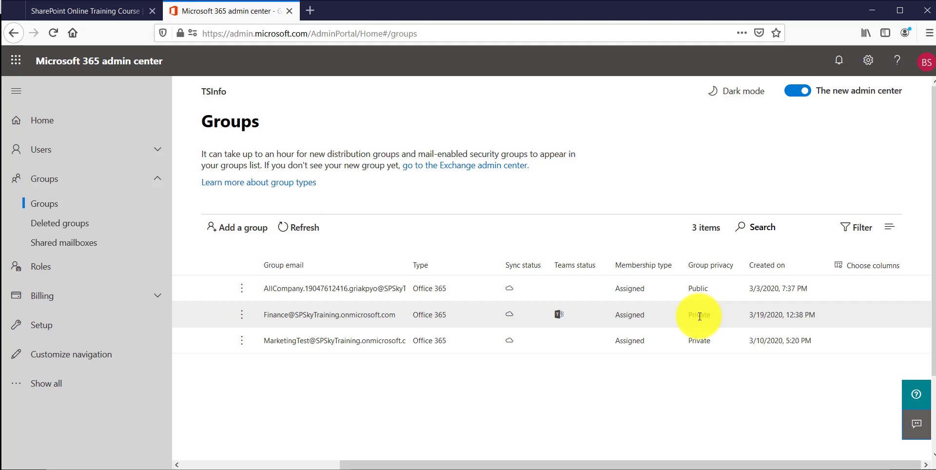
{"action": "left_click_drag", "start_coordinate": [560, 464], "coordinate": [411, 466]}
{"action": "left_click", "coordinate": [270, 316]}
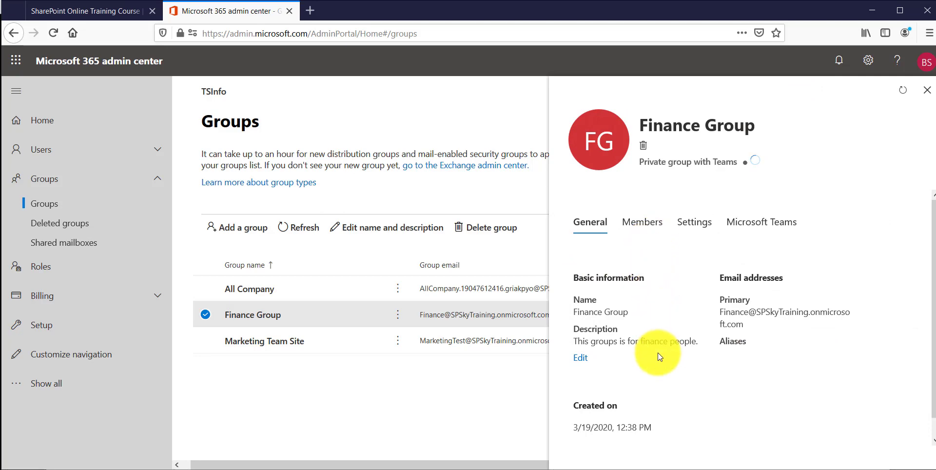
{"action": "scroll", "coordinate": [657, 352], "scroll_direction": "down", "scroll_amount": 1}
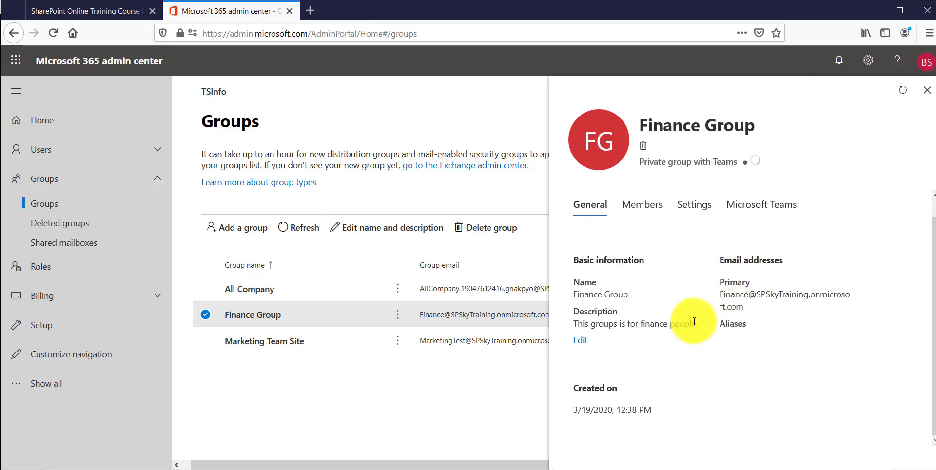
Step: Check the owners and members of Finance Group in its details
{"action": "left_click", "coordinate": [648, 210]}
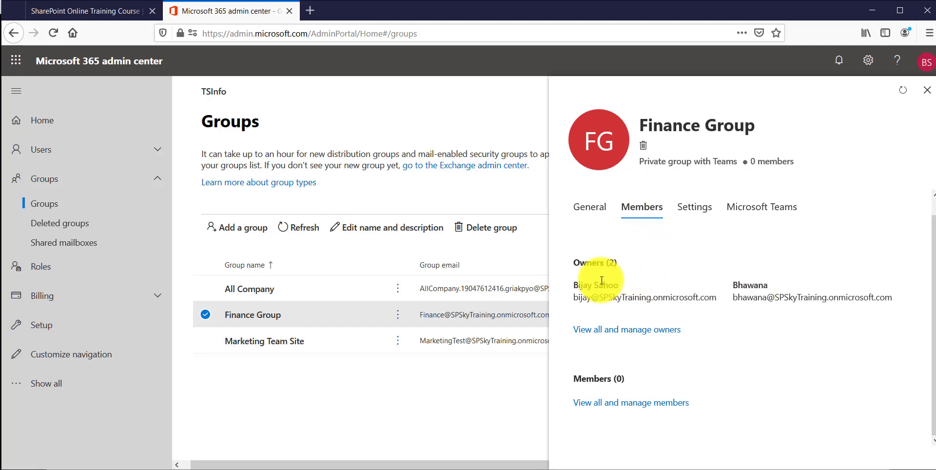
{"action": "left_click_drag", "start_coordinate": [570, 258], "coordinate": [662, 273]}
{"action": "left_click", "coordinate": [661, 316]}
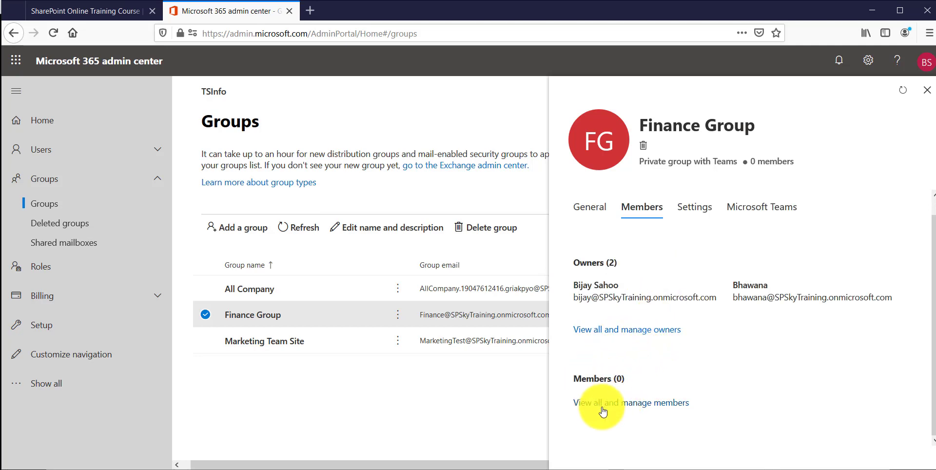
Step: Add three users of the organization who are not owners as members of Finance Group, save, and close the member management
{"action": "left_click", "coordinate": [634, 408]}
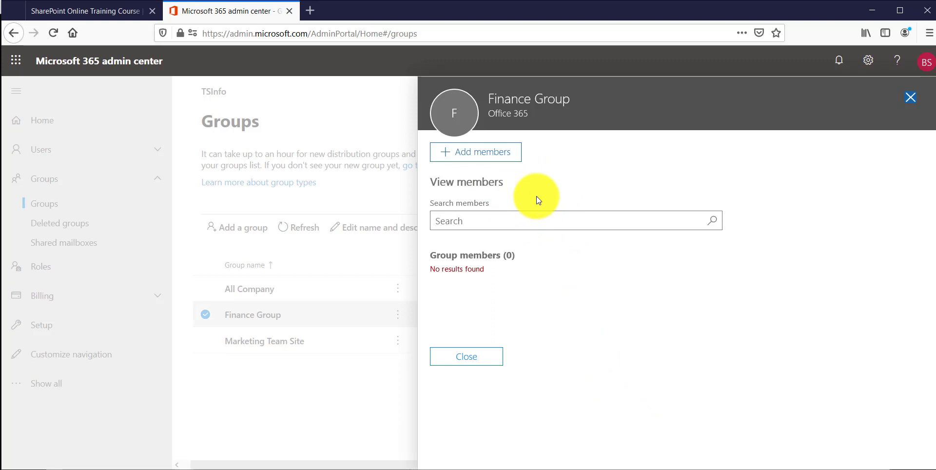
{"action": "left_click", "coordinate": [480, 152]}
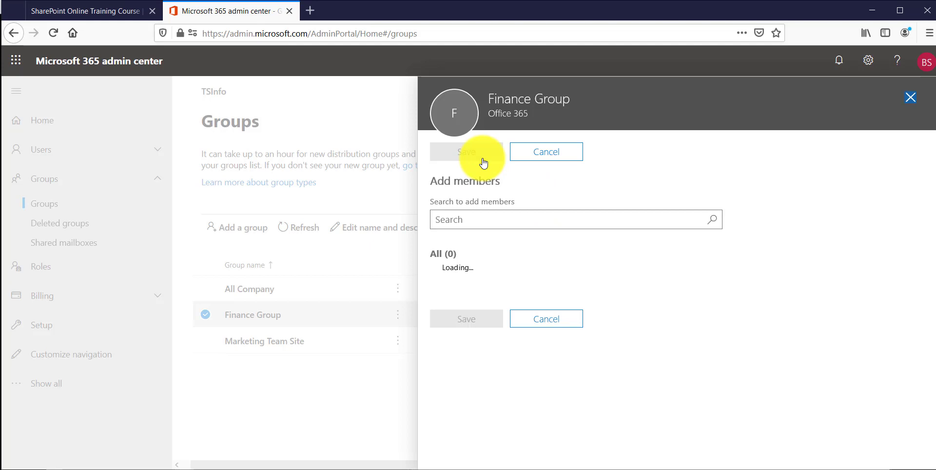
{"action": "left_click", "coordinate": [548, 162]}
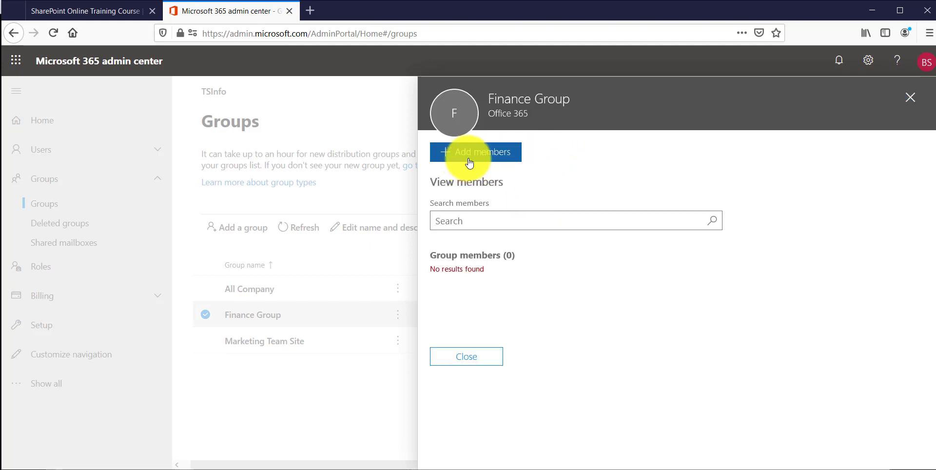
{"action": "left_click", "coordinate": [478, 156]}
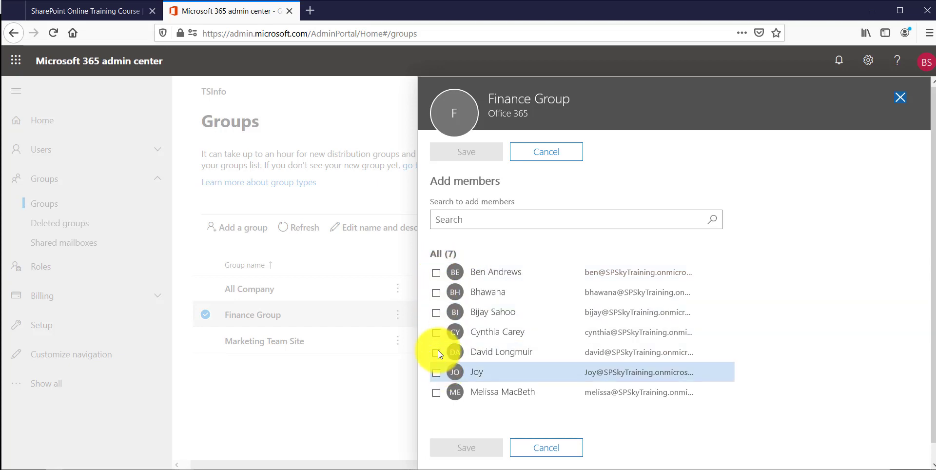
{"action": "left_click", "coordinate": [437, 273]}
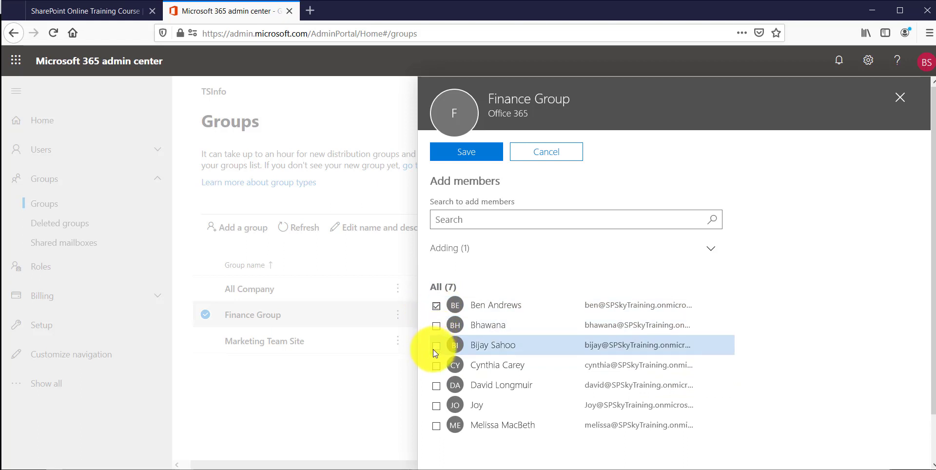
{"action": "left_click", "coordinate": [437, 366]}
{"action": "left_click", "coordinate": [436, 386]}
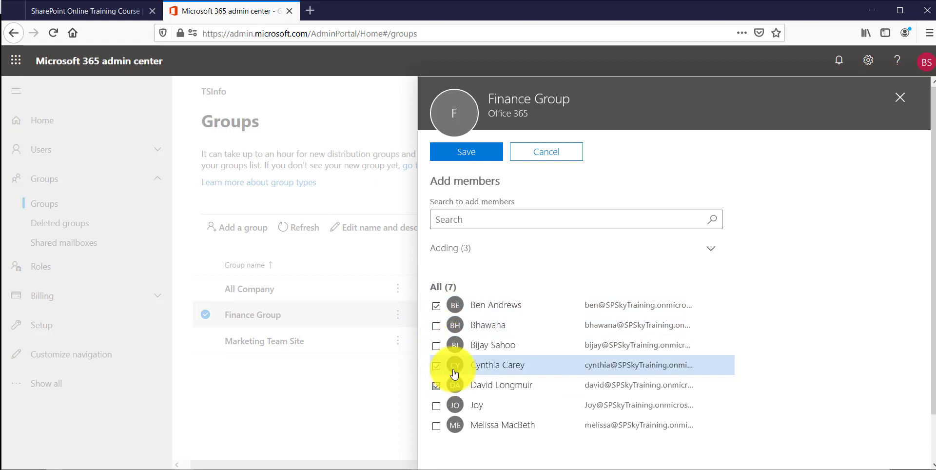
{"action": "scroll", "coordinate": [554, 372], "scroll_direction": "down", "scroll_amount": 2}
{"action": "left_click", "coordinate": [477, 441]}
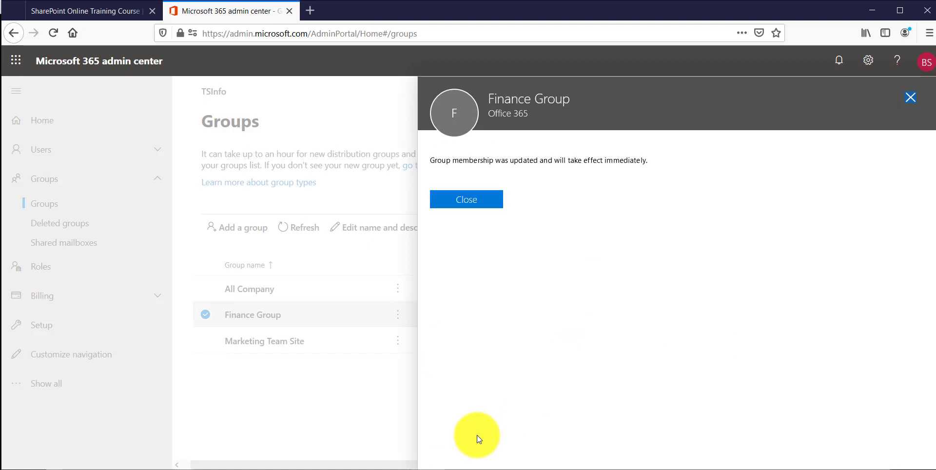
{"action": "left_click", "coordinate": [493, 200]}
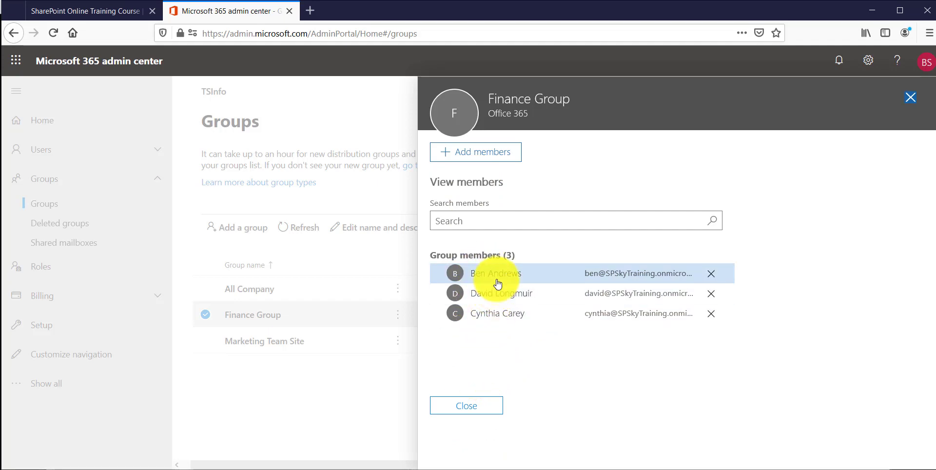
{"action": "left_click", "coordinate": [479, 416]}
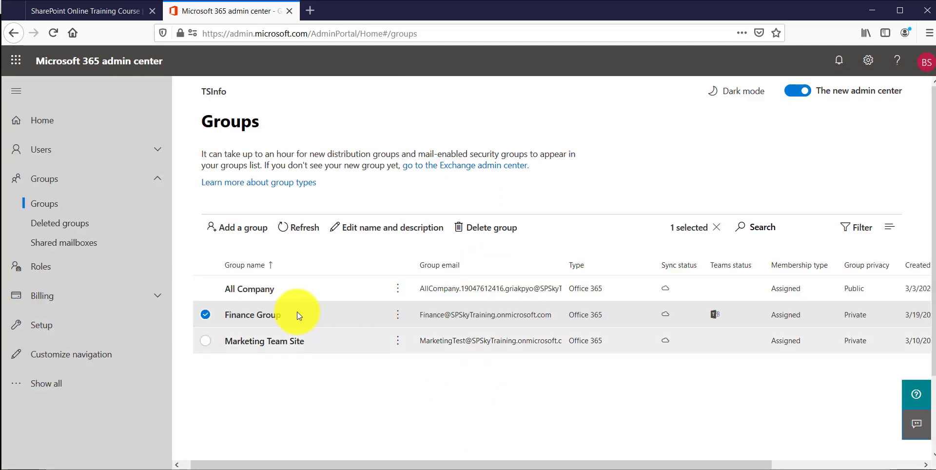
Step: Reopen Finance Group's details and check its updated owners and members
{"action": "left_click", "coordinate": [271, 315]}
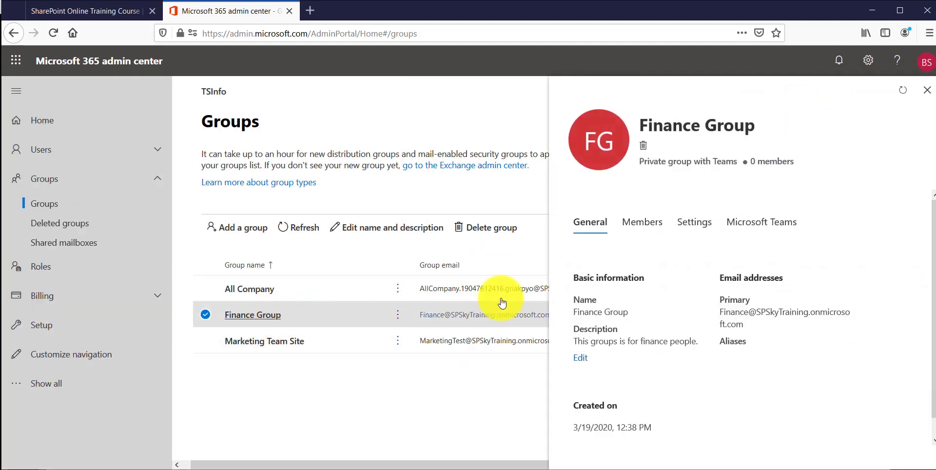
{"action": "left_click", "coordinate": [654, 232]}
{"action": "scroll", "coordinate": [642, 320], "scroll_direction": "down", "scroll_amount": 3}
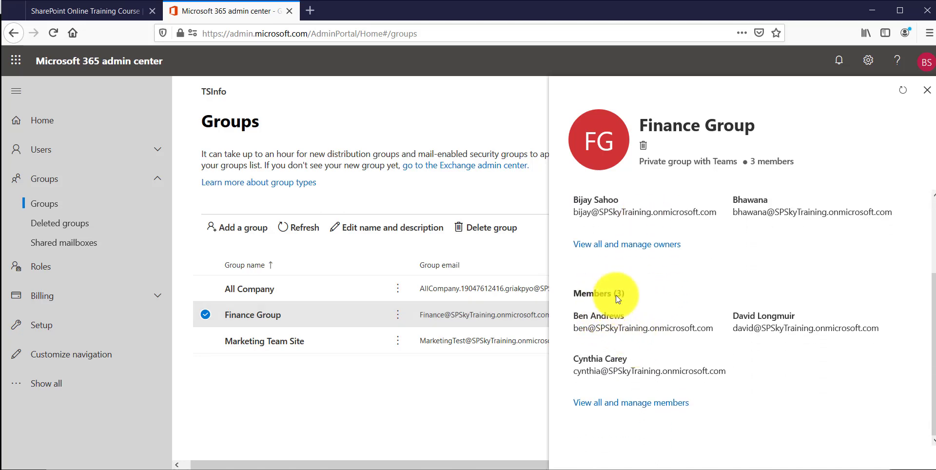
{"action": "scroll", "coordinate": [648, 292], "scroll_direction": "up", "scroll_amount": 2}
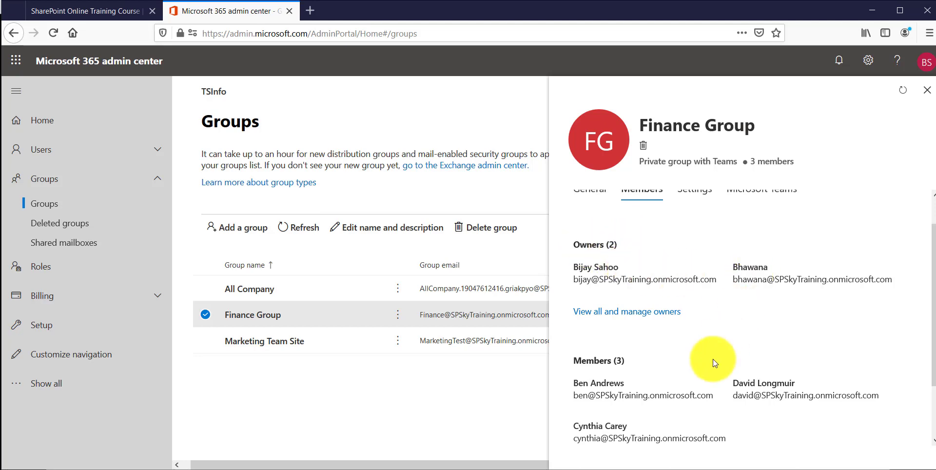
{"action": "scroll", "coordinate": [631, 329], "scroll_direction": "down", "scroll_amount": 2}
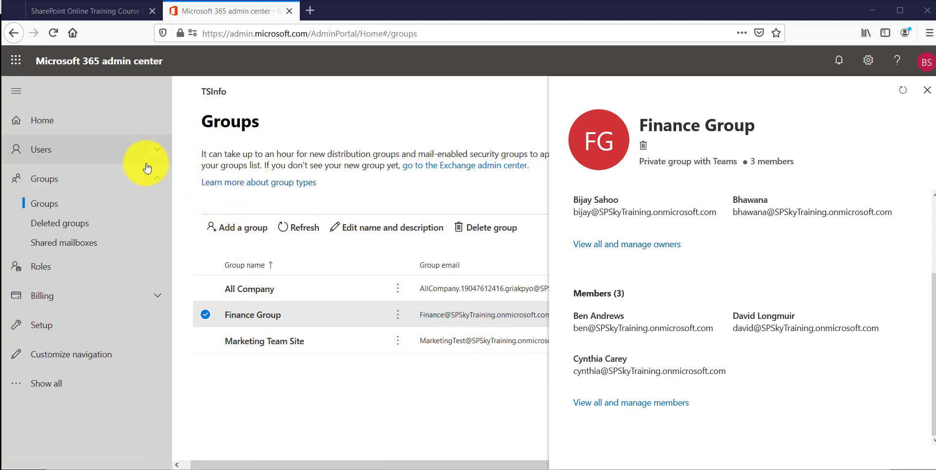
Step: Switch to Outlook on the web and examine the Groups section of the folder list
{"action": "left_click", "coordinate": [16, 61]}
{"action": "left_click", "coordinate": [48, 143]}
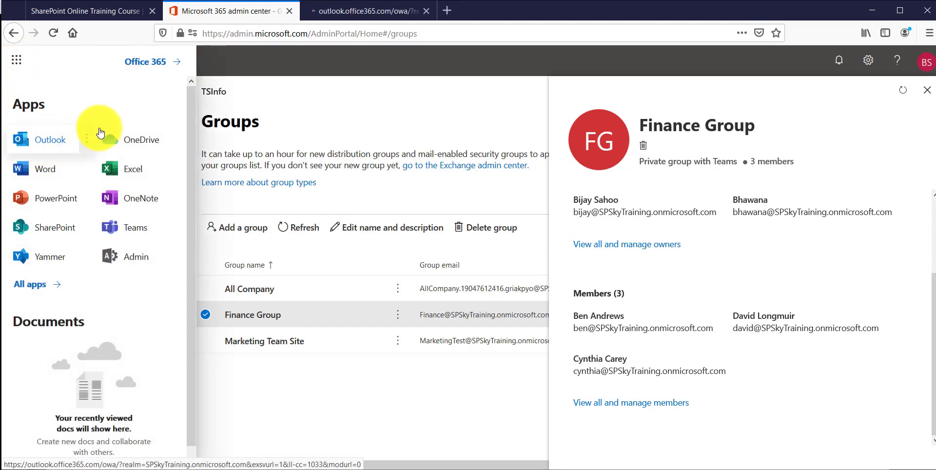
{"action": "left_click", "coordinate": [366, 10]}
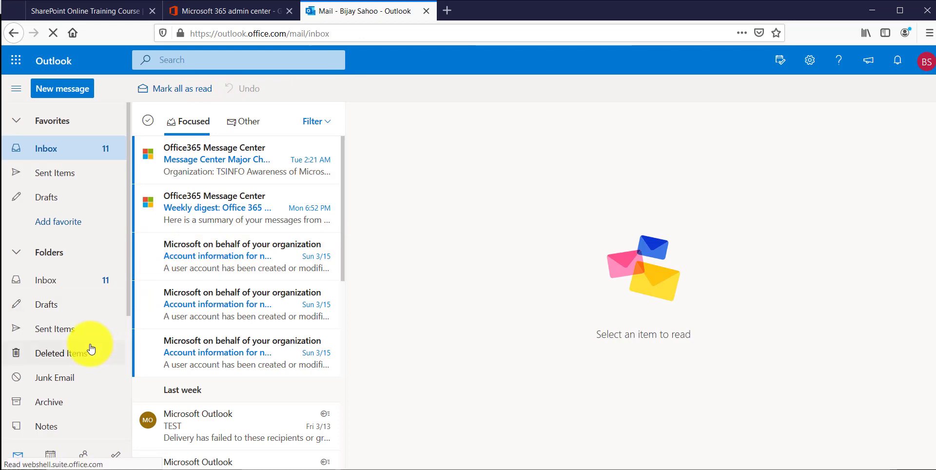
{"action": "scroll", "coordinate": [91, 348], "scroll_direction": "down", "scroll_amount": 3}
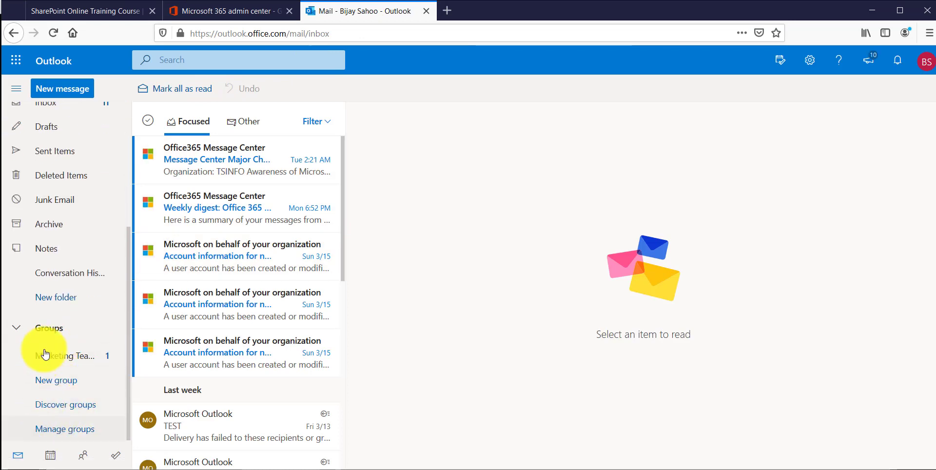
{"action": "scroll", "coordinate": [19, 351], "scroll_direction": "up", "scroll_amount": 2}
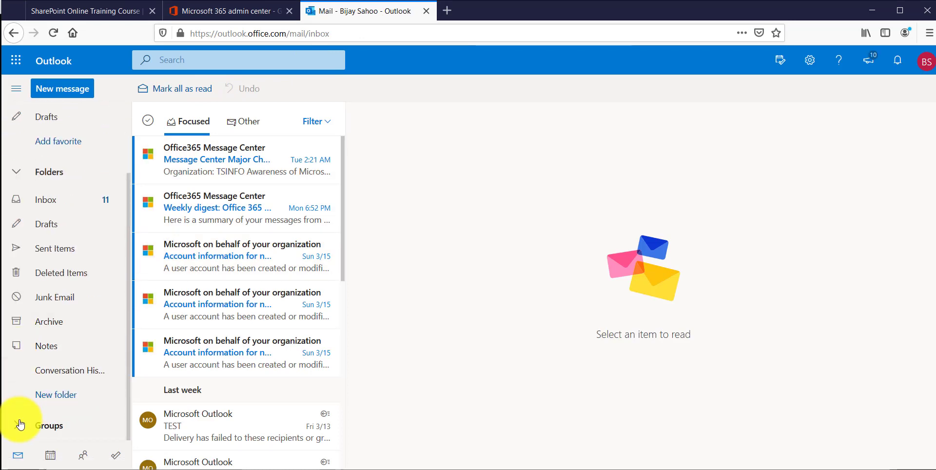
{"action": "scroll", "coordinate": [46, 385], "scroll_direction": "down", "scroll_amount": 2}
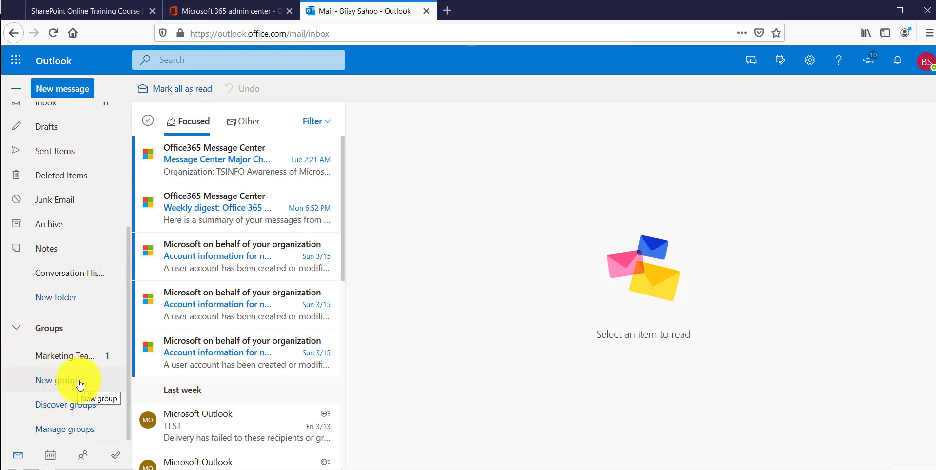
Step: View the new group form with its additional settings and privacy options, and close it without creating a group
{"action": "left_click", "coordinate": [81, 385]}
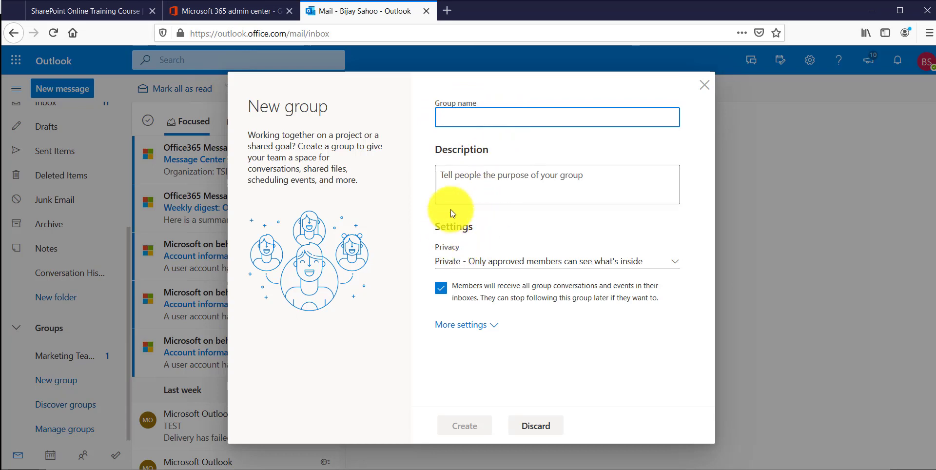
{"action": "left_click", "coordinate": [496, 323]}
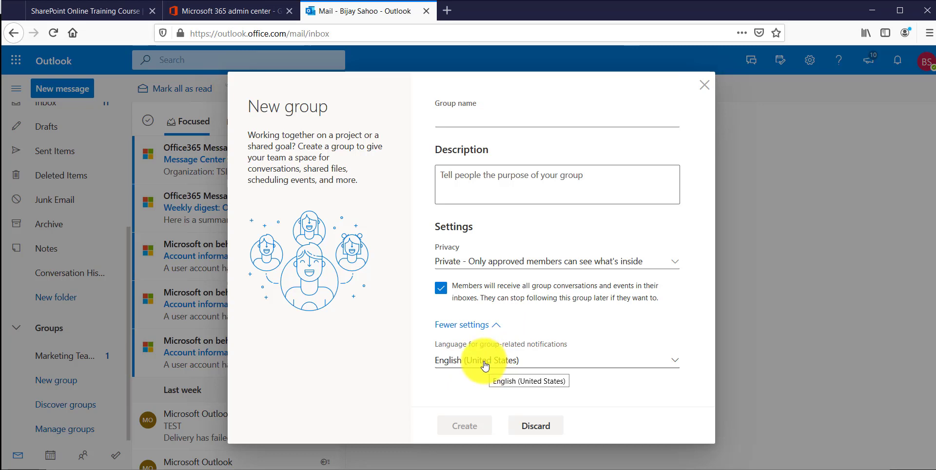
{"action": "left_click", "coordinate": [491, 264]}
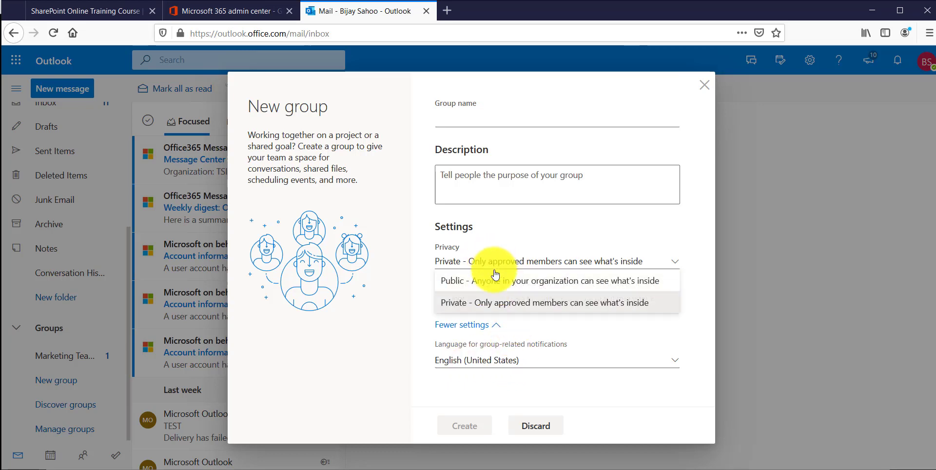
{"action": "left_click", "coordinate": [383, 194]}
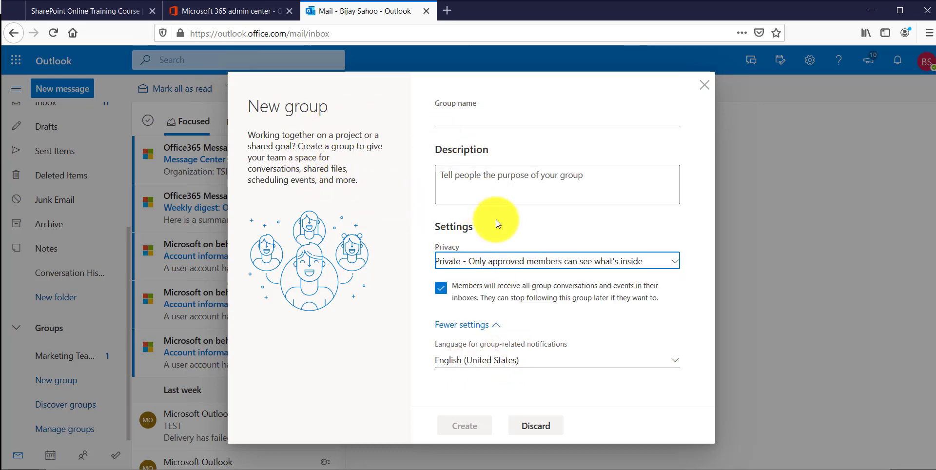
{"action": "left_click", "coordinate": [703, 86]}
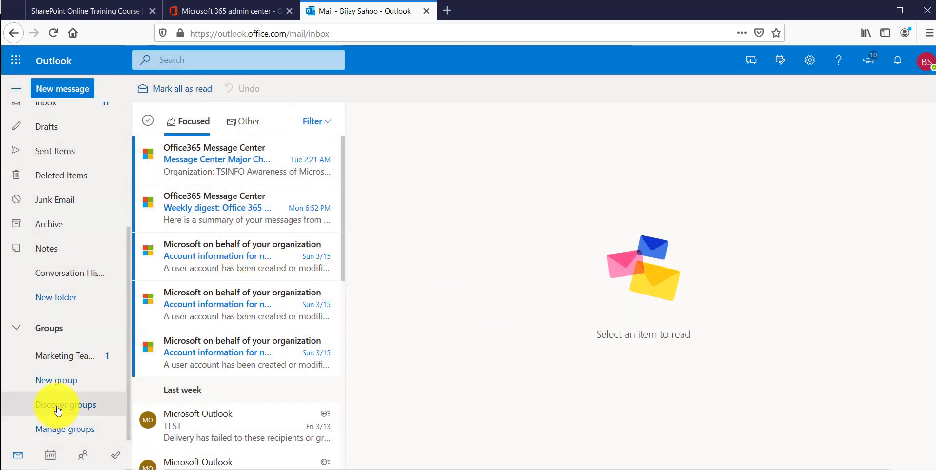
Step: Search the organization's groups for finance and open the details of Finance Group
{"action": "left_click", "coordinate": [58, 411]}
{"action": "left_click", "coordinate": [449, 90]}
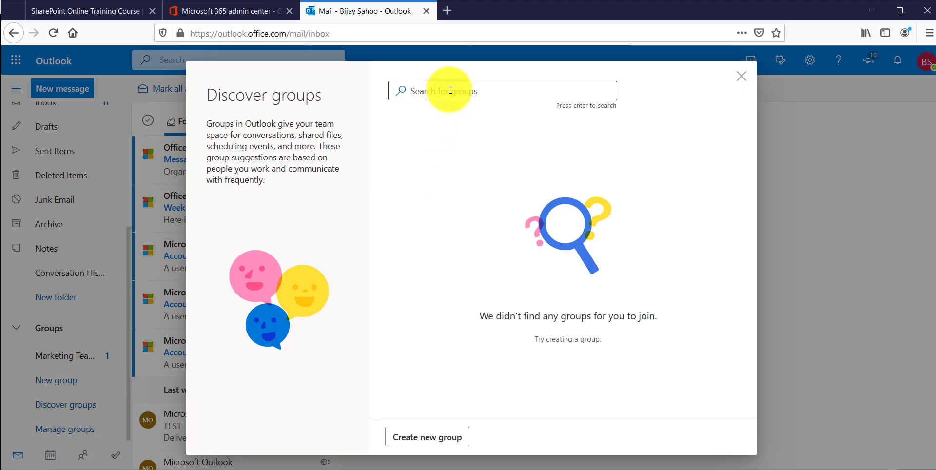
{"action": "left_click", "coordinate": [450, 89]}
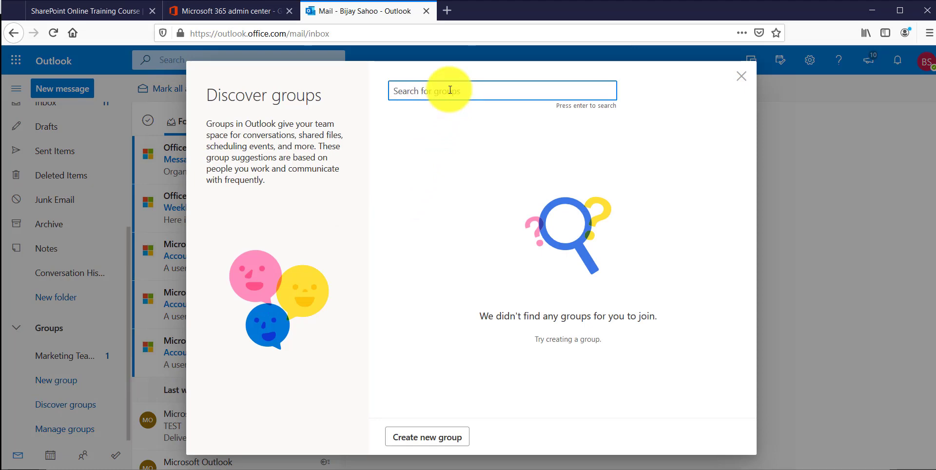
{"action": "type", "text": "d"}
{"action": "type", "text": "inance"}
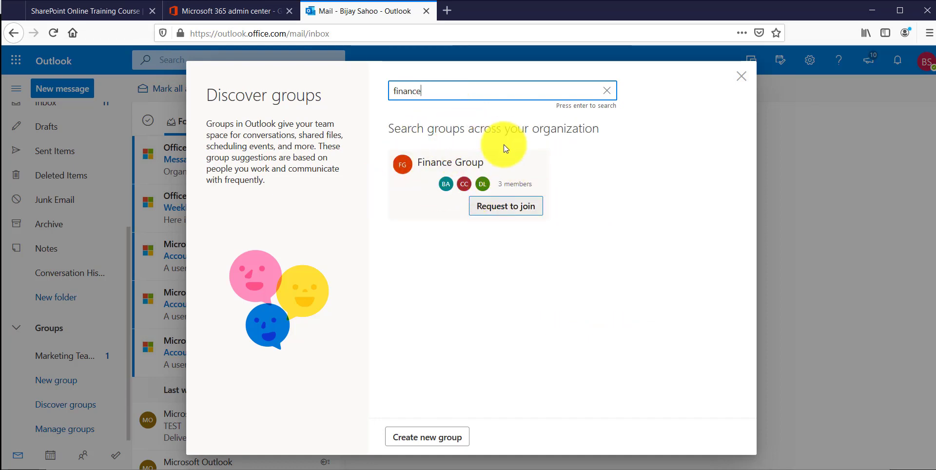
{"action": "left_click", "coordinate": [478, 163]}
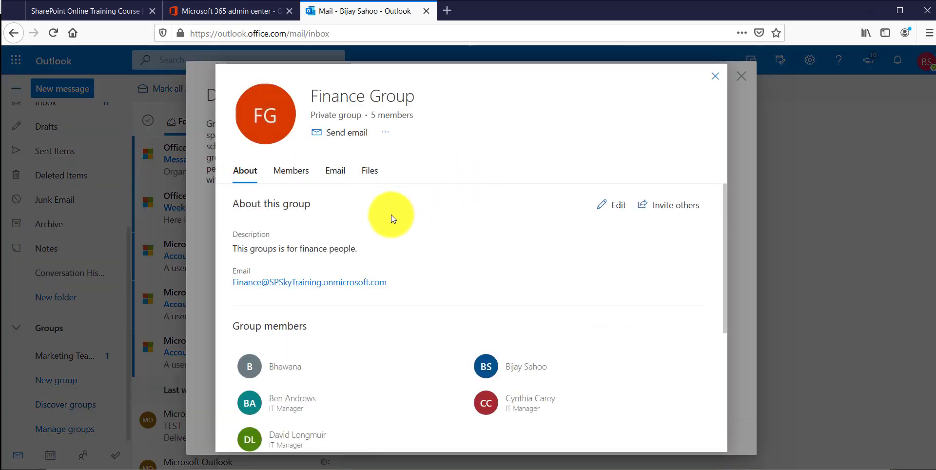
Step: Examine Finance Group's description, email address, members and connected apps
{"action": "scroll", "coordinate": [326, 332], "scroll_direction": "down", "scroll_amount": 3}
{"action": "scroll", "coordinate": [319, 273], "scroll_direction": "up", "scroll_amount": 3}
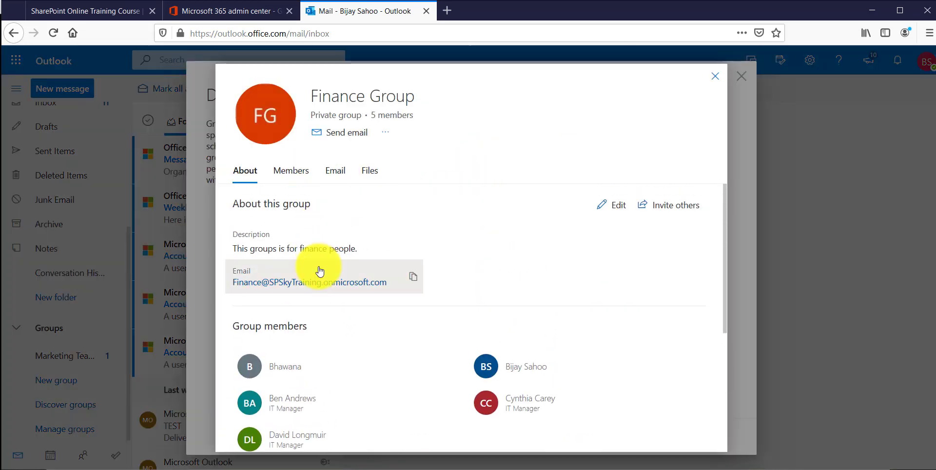
{"action": "scroll", "coordinate": [336, 346], "scroll_direction": "down", "scroll_amount": 3}
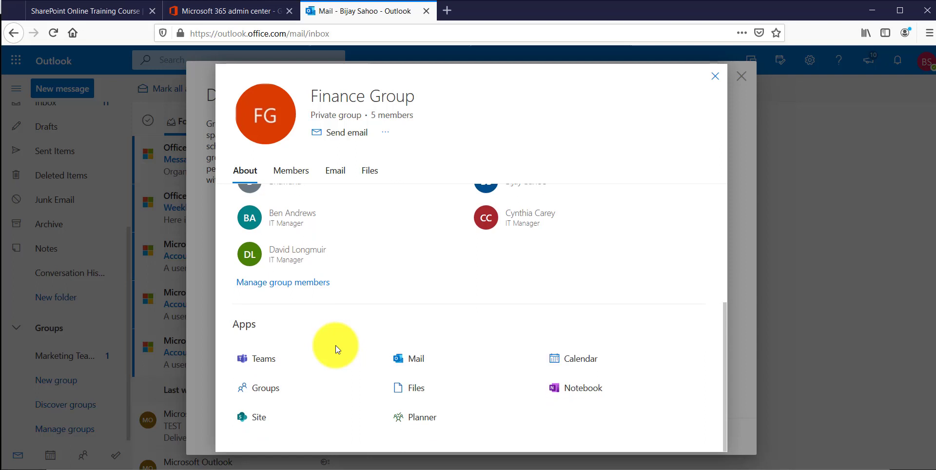
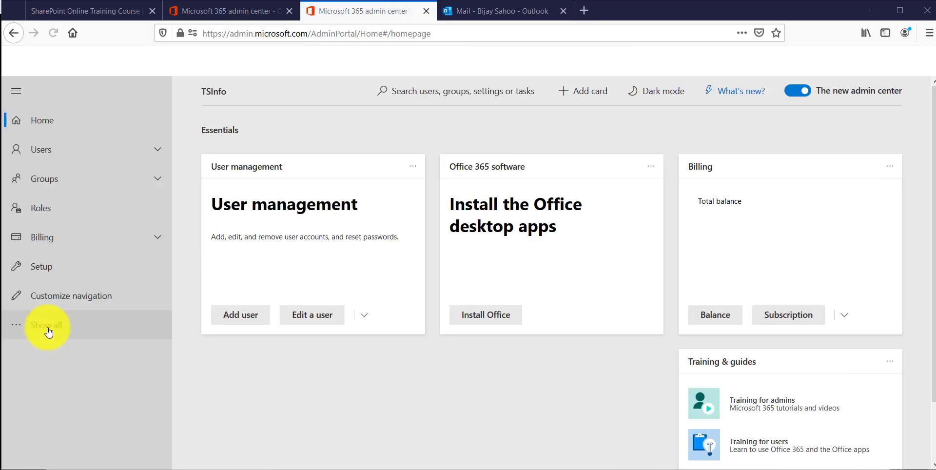
Step: From the SharePoint admin center's active sites, open the details of Finance Group and visit its team site
{"action": "scroll", "coordinate": [71, 364], "scroll_direction": "down", "scroll_amount": 5}
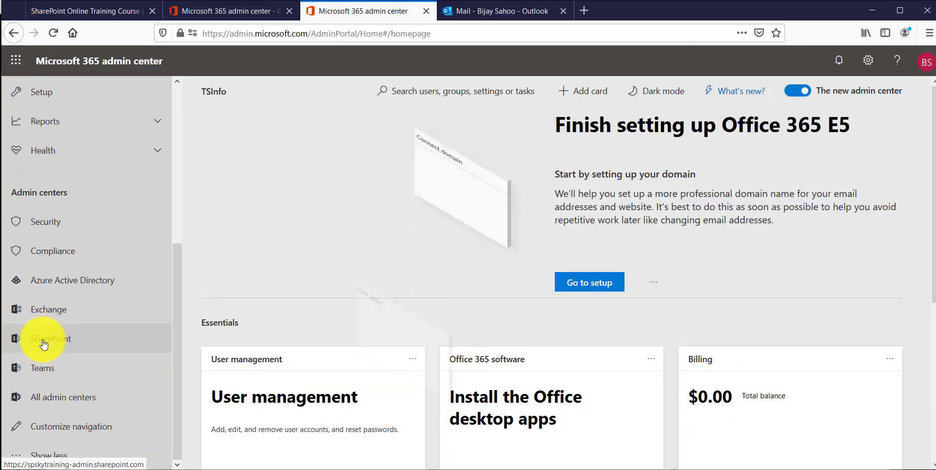
{"action": "left_click", "coordinate": [51, 344]}
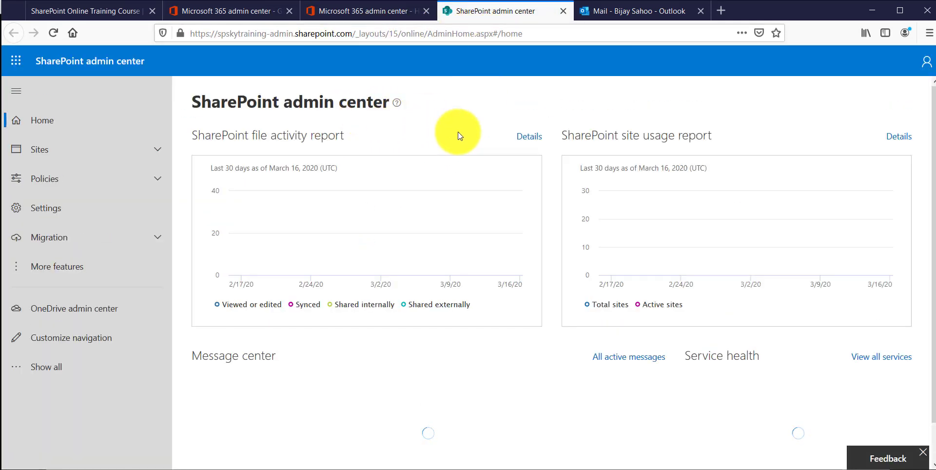
{"action": "left_click", "coordinate": [77, 151]}
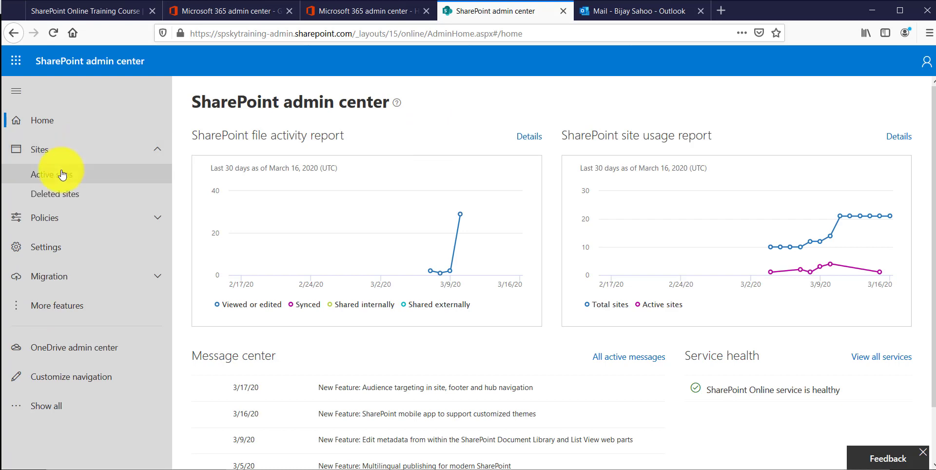
{"action": "left_click", "coordinate": [62, 174]}
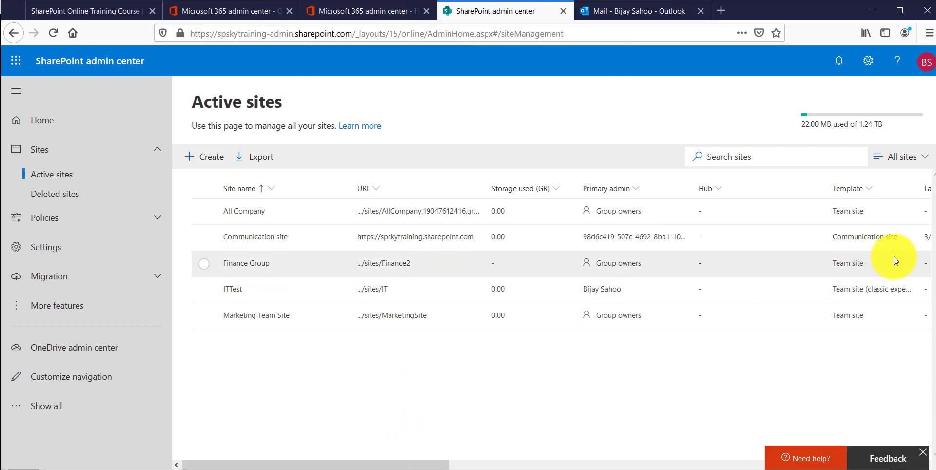
{"action": "left_click", "coordinate": [246, 266]}
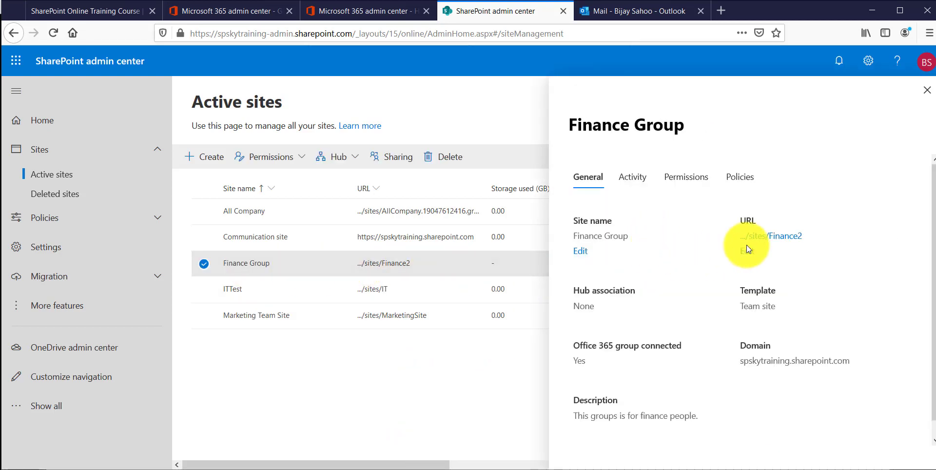
{"action": "left_click", "coordinate": [779, 236]}
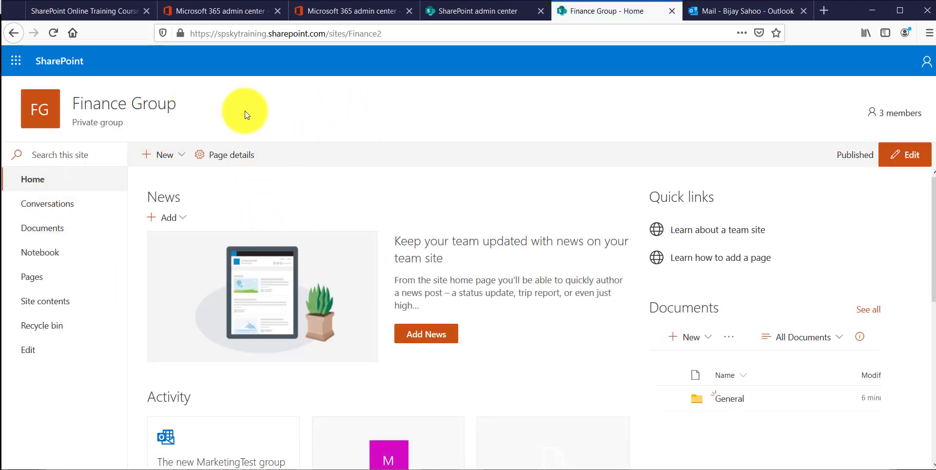
Step: Open Microsoft Teams as the web app, turn on desktop notifications and dismiss the introductory tour
{"action": "left_click", "coordinate": [16, 61]}
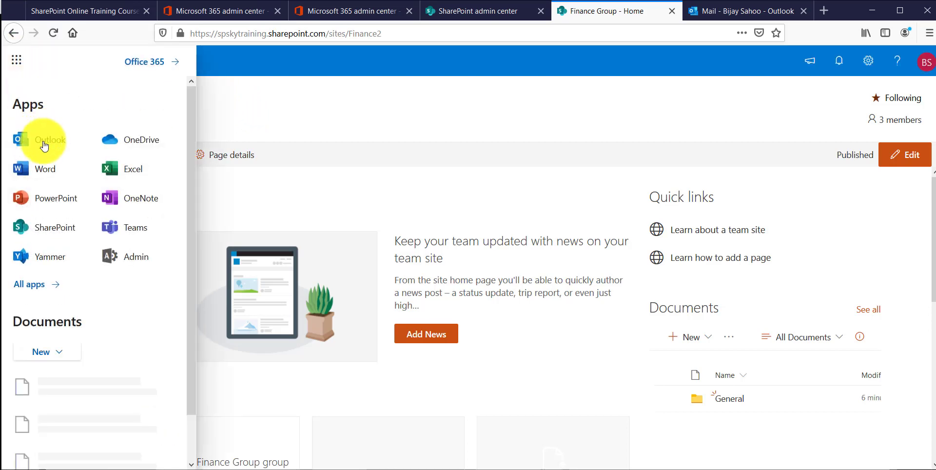
{"action": "left_click", "coordinate": [125, 231]}
{"action": "left_click", "coordinate": [631, 10]}
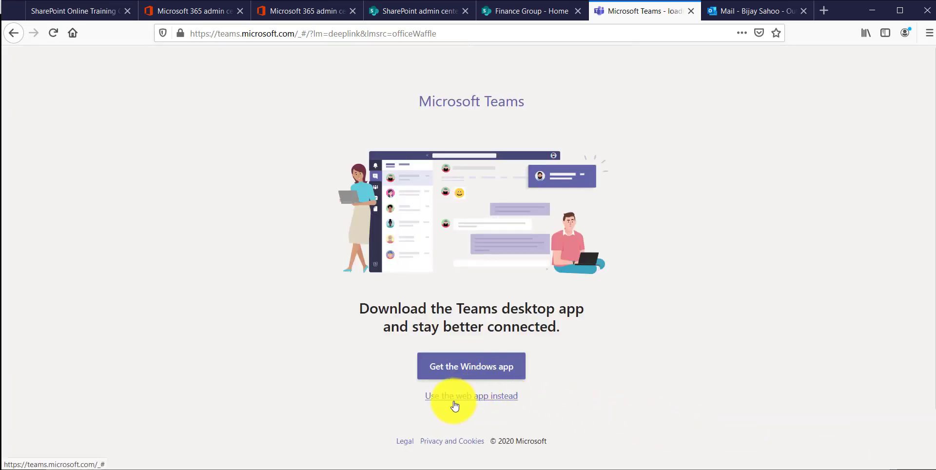
{"action": "left_click", "coordinate": [471, 400]}
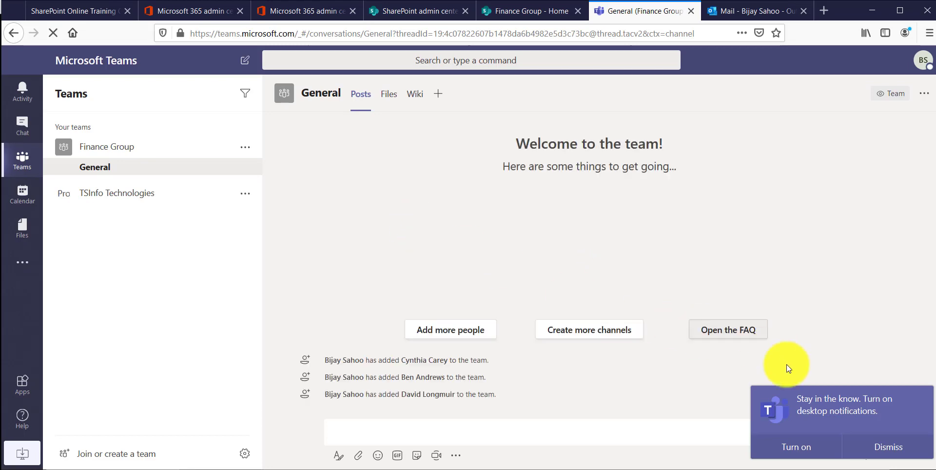
{"action": "left_click", "coordinate": [780, 444]}
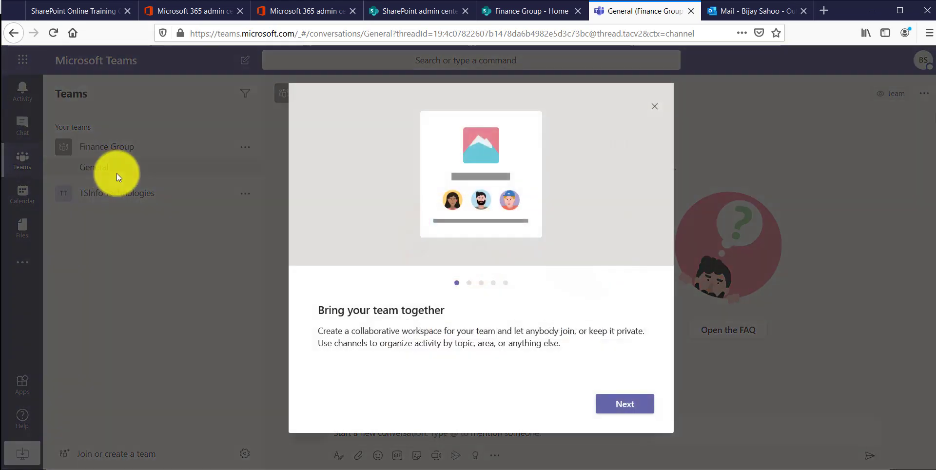
{"action": "left_click", "coordinate": [654, 106]}
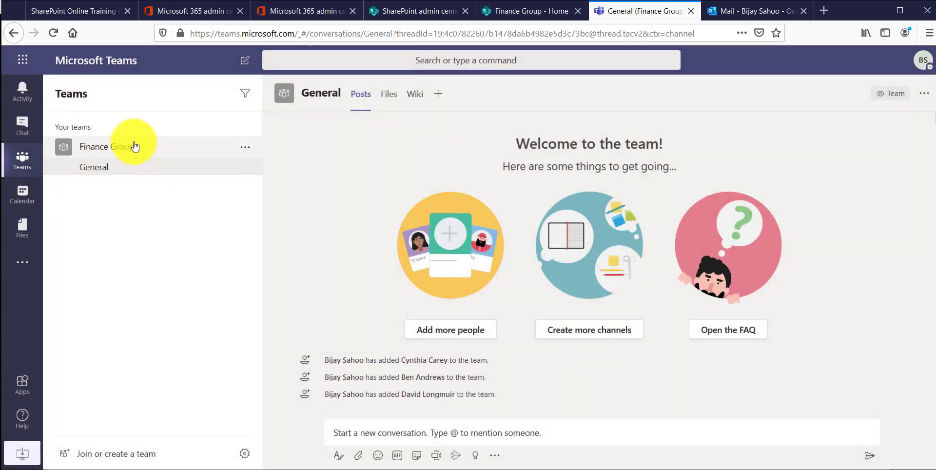
Step: Check the channel list of the Finance Group team by collapsing and expanding it
{"action": "left_click", "coordinate": [122, 148]}
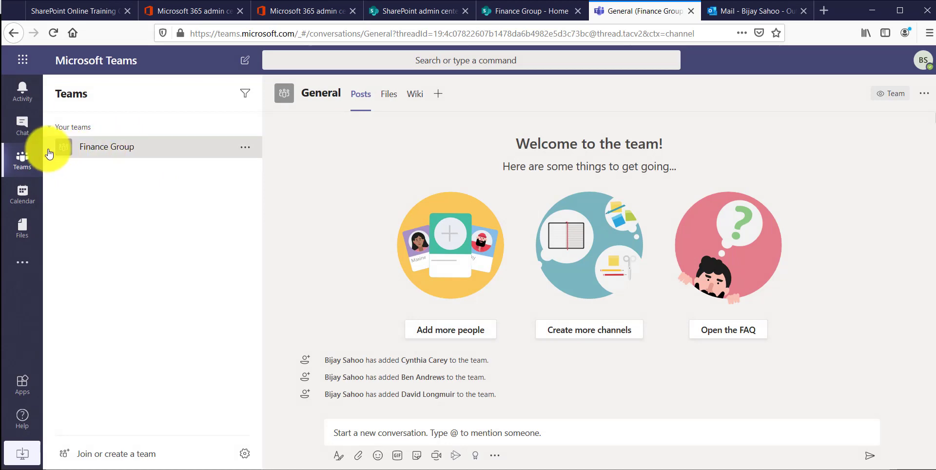
{"action": "left_click", "coordinate": [121, 150]}
{"action": "left_click", "coordinate": [124, 154]}
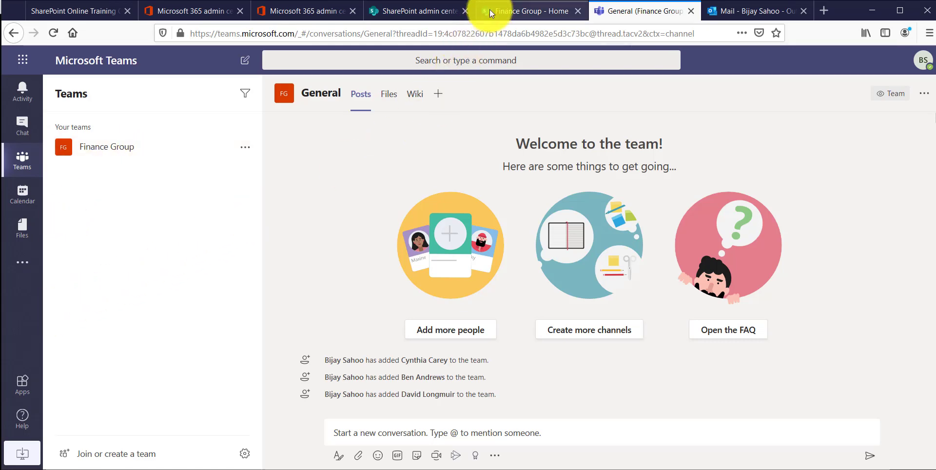
Step: Return to the SharePoint admin center and close the site details of Finance Group
{"action": "left_click", "coordinate": [416, 19]}
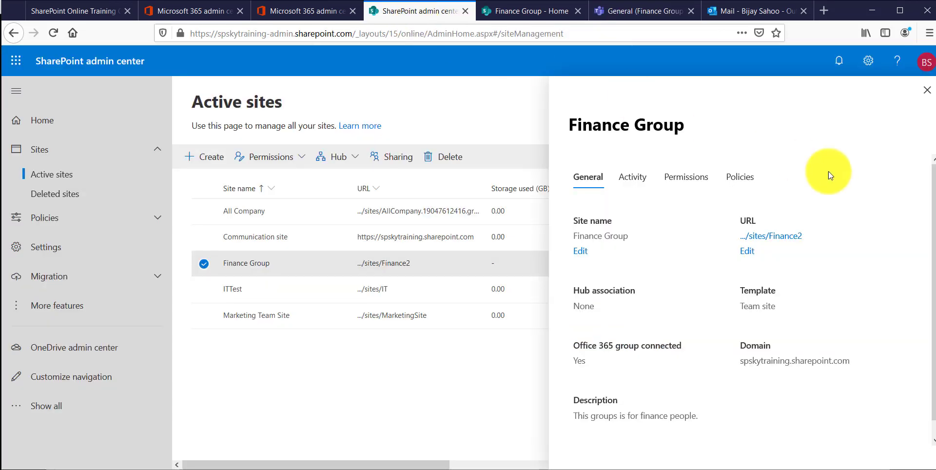
{"action": "left_click", "coordinate": [928, 90]}
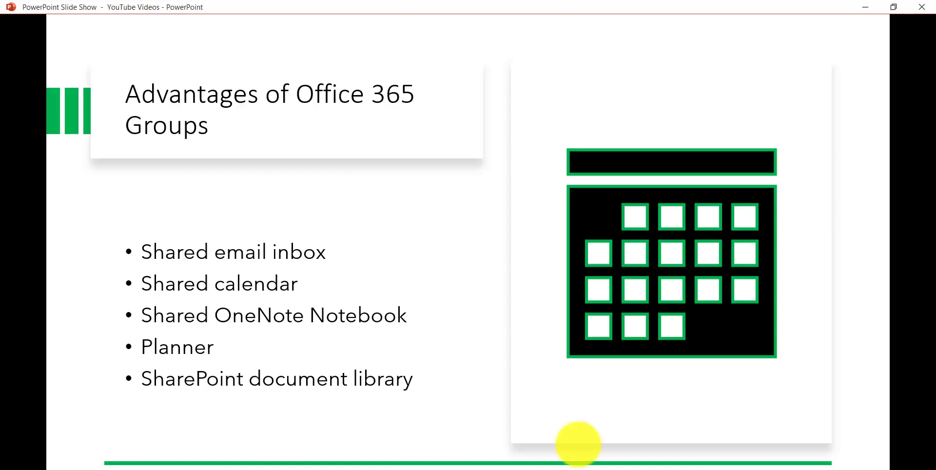
{"action": "left_click", "coordinate": [540, 304]}
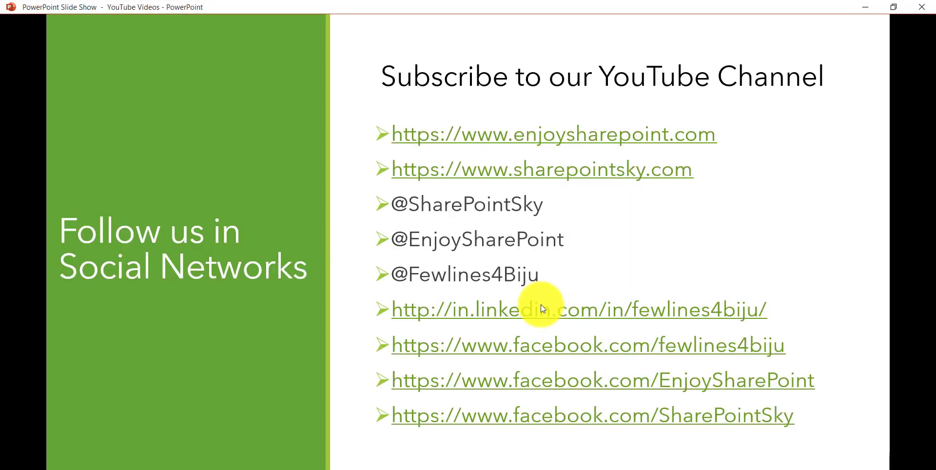